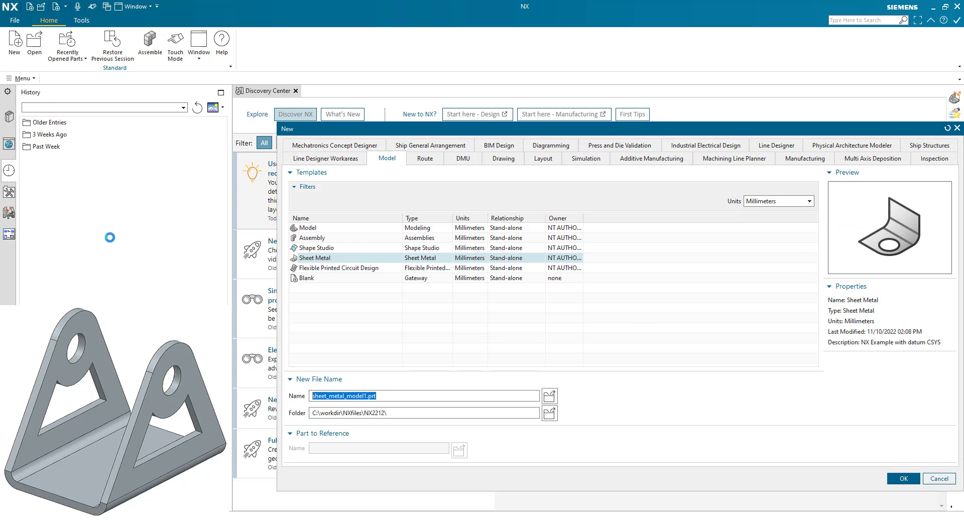
Create a new millimetre Sheet Metal part and define its preferences with 2.6 mm material thickness and 2.6 mm bend radius
{"action": "left_click", "coordinate": [307, 257]}
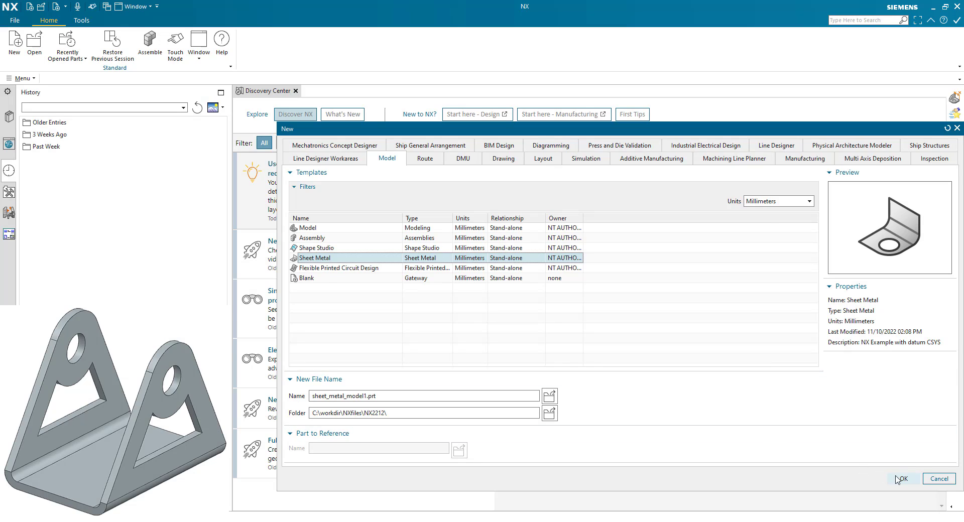
{"action": "left_click", "coordinate": [898, 480]}
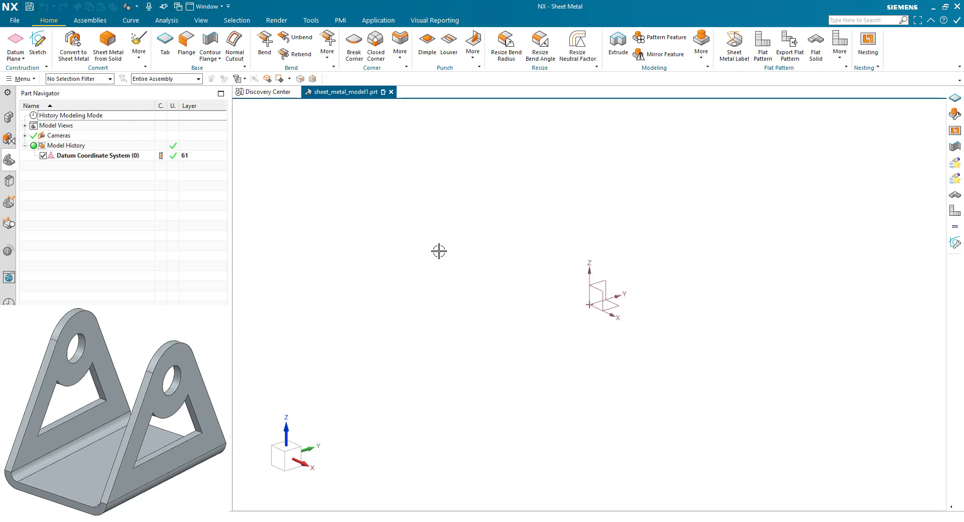
{"action": "left_click", "coordinate": [14, 22]}
{"action": "left_click", "coordinate": [131, 46]}
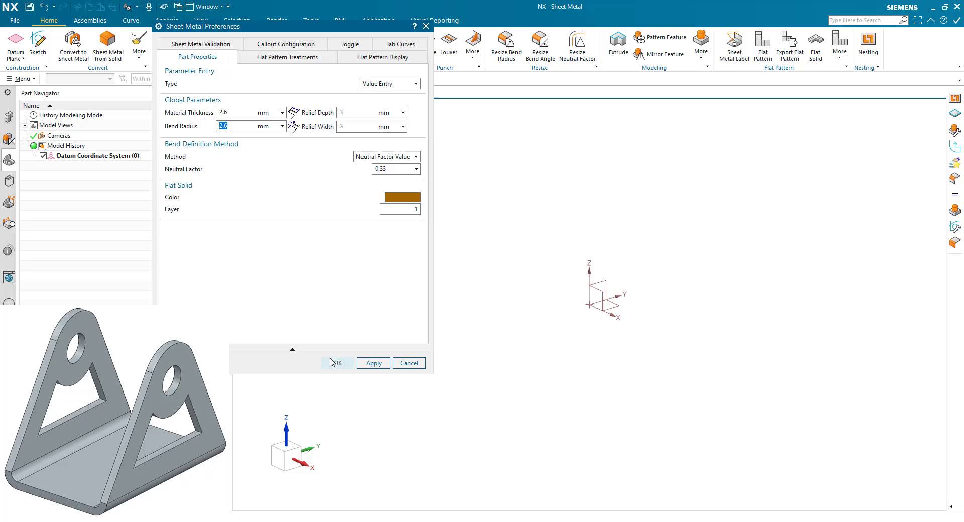
{"action": "left_click", "coordinate": [330, 363]}
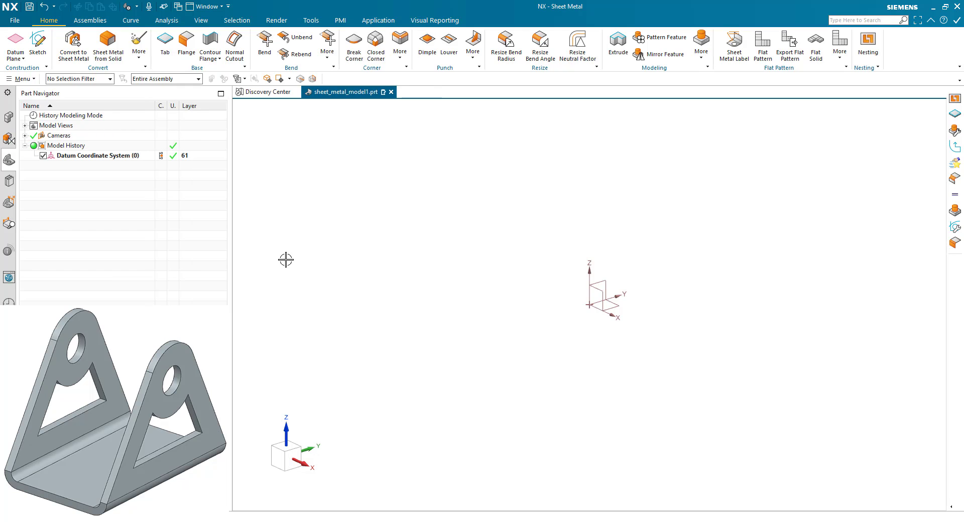
Add a dynamic datum coordinate system offset from the origin by -65/2 mm along Y
{"action": "left_click", "coordinate": [16, 55]}
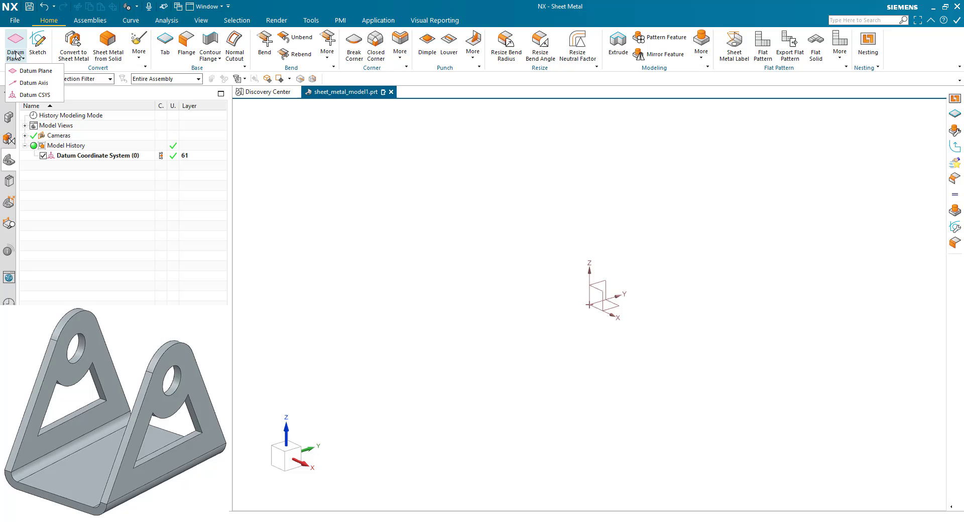
{"action": "left_click", "coordinate": [26, 95]}
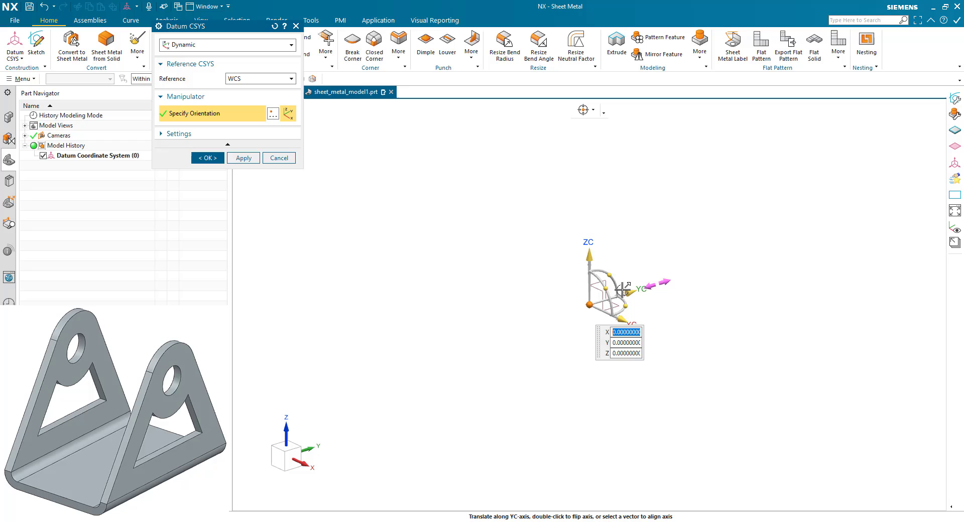
{"action": "left_click_drag", "start_coordinate": [627, 292], "coordinate": [604, 293]}
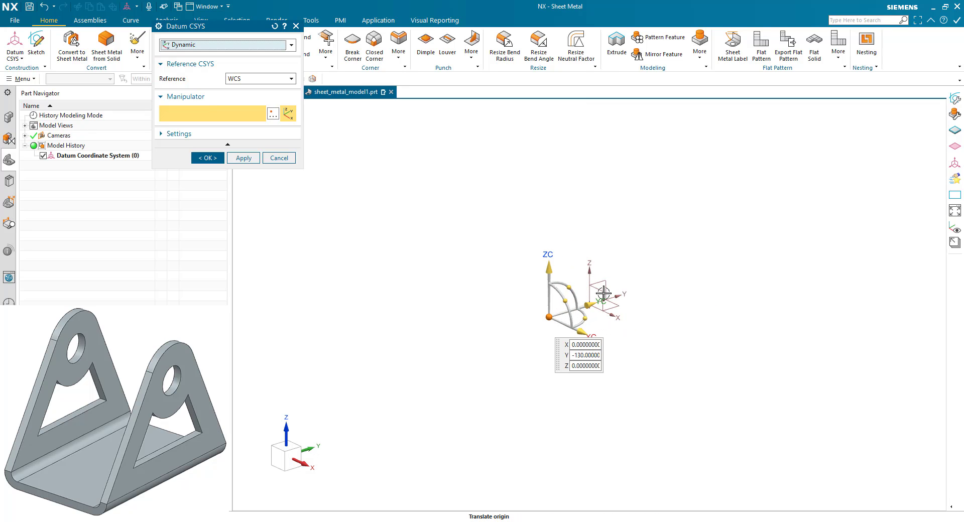
{"action": "left_click", "coordinate": [578, 356]}
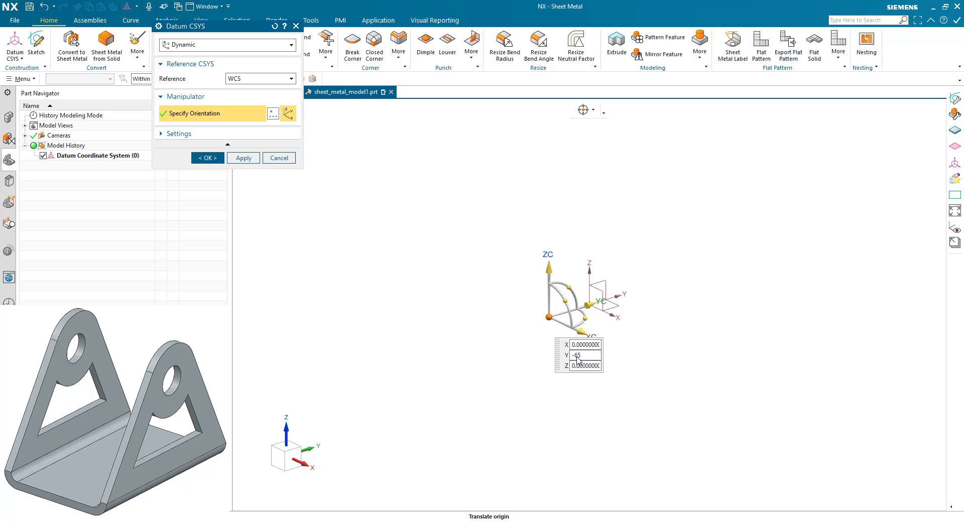
{"action": "type", "text": "-65/2"}
{"action": "key", "text": "Return"}
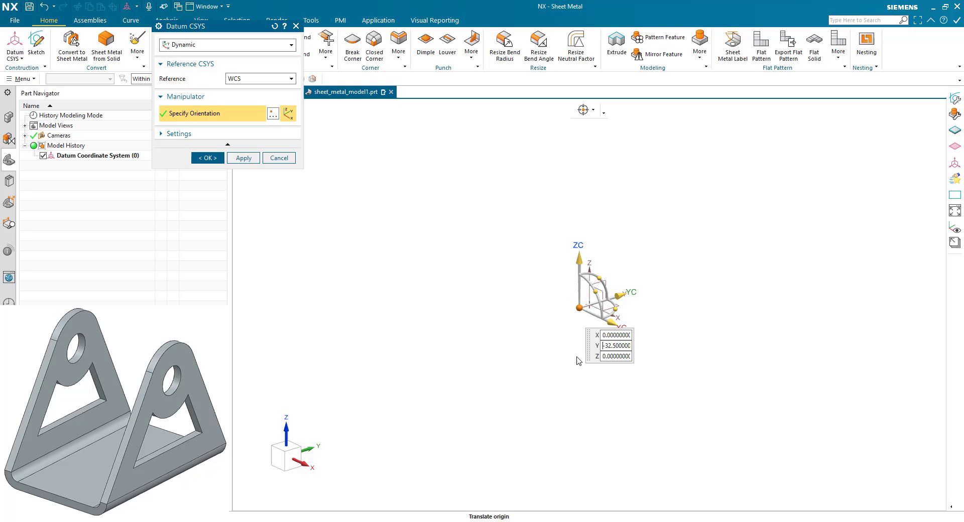
{"action": "middle_click", "coordinate": [538, 322]}
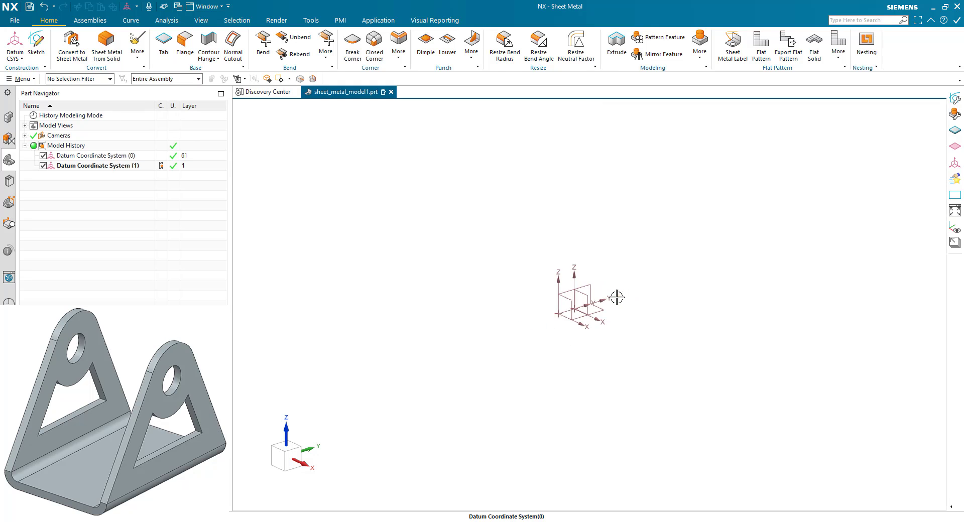
Create a sketch on the XZ plane of the offset datum coordinate system
{"action": "scroll", "coordinate": [557, 313], "scroll_direction": "up", "scroll_amount": 5}
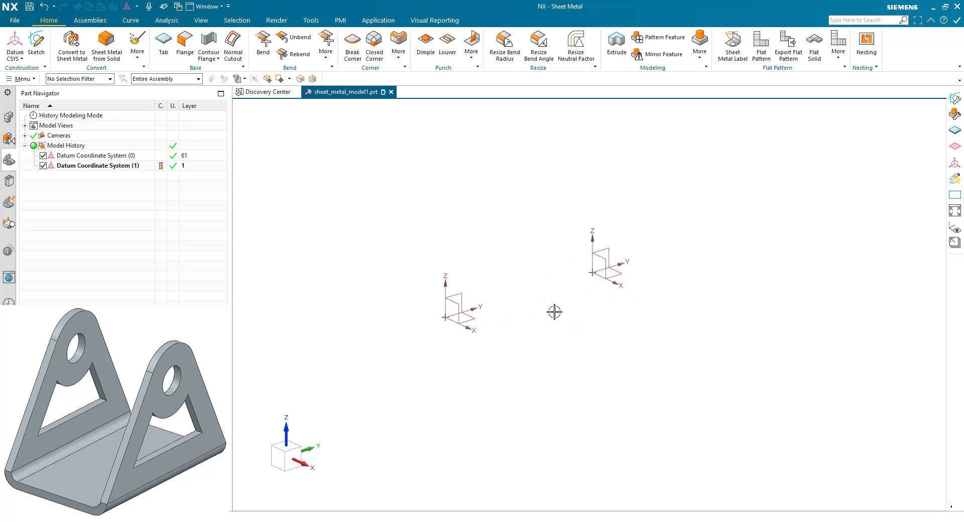
{"action": "left_click", "coordinate": [36, 43]}
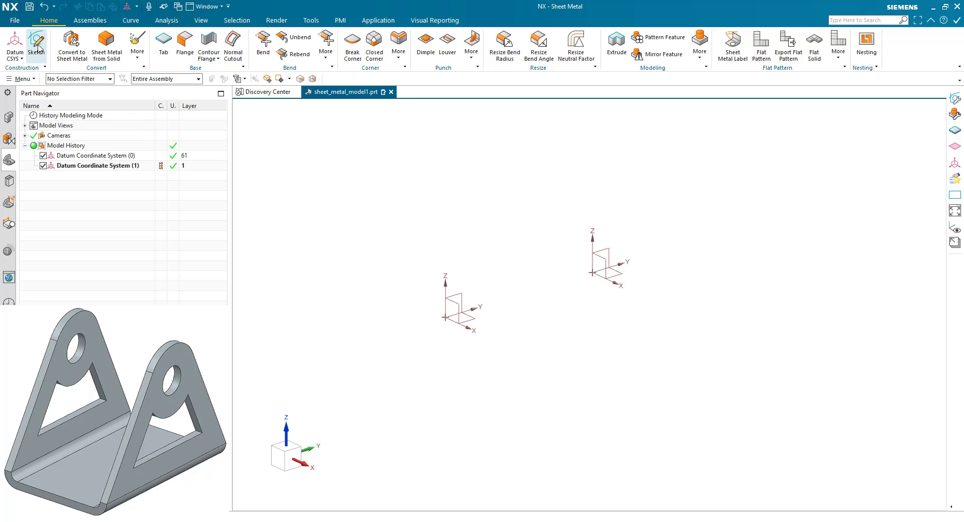
{"action": "left_click", "coordinate": [454, 304]}
{"action": "middle_click", "coordinate": [454, 304]}
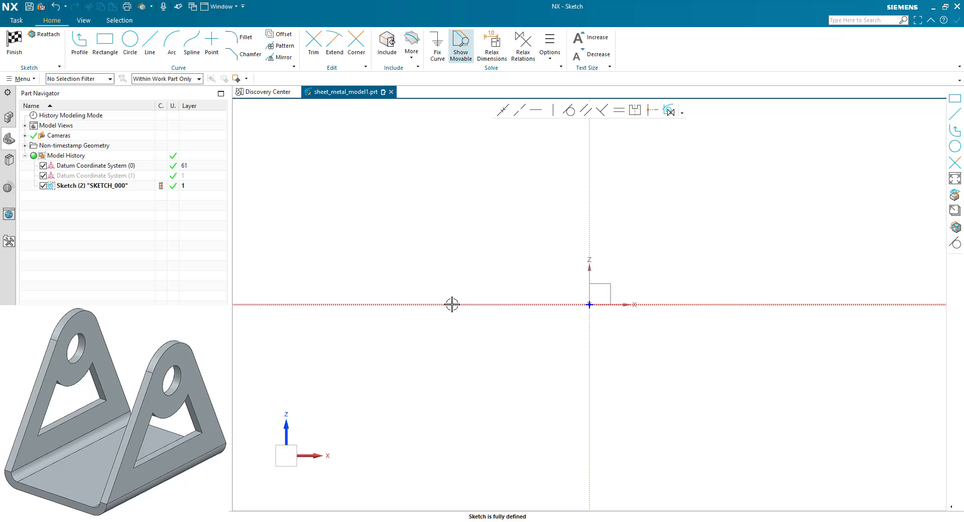
Sketch a three-line inverted U profile about 24 mm wide, with its top line just above the horizontal axis
{"action": "left_click", "coordinate": [79, 42]}
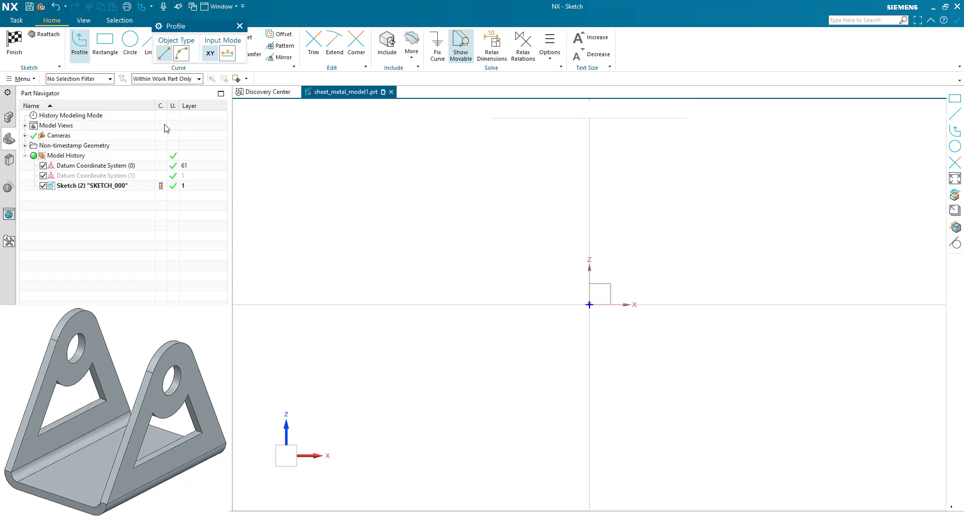
{"action": "left_click", "coordinate": [519, 392]}
{"action": "left_click", "coordinate": [519, 299]}
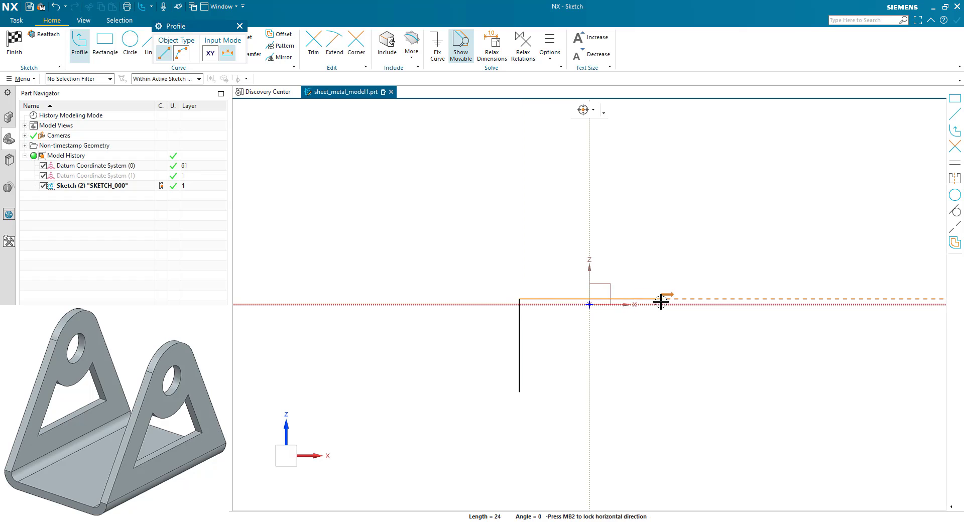
{"action": "left_click", "coordinate": [659, 299]}
{"action": "left_click", "coordinate": [653, 387]}
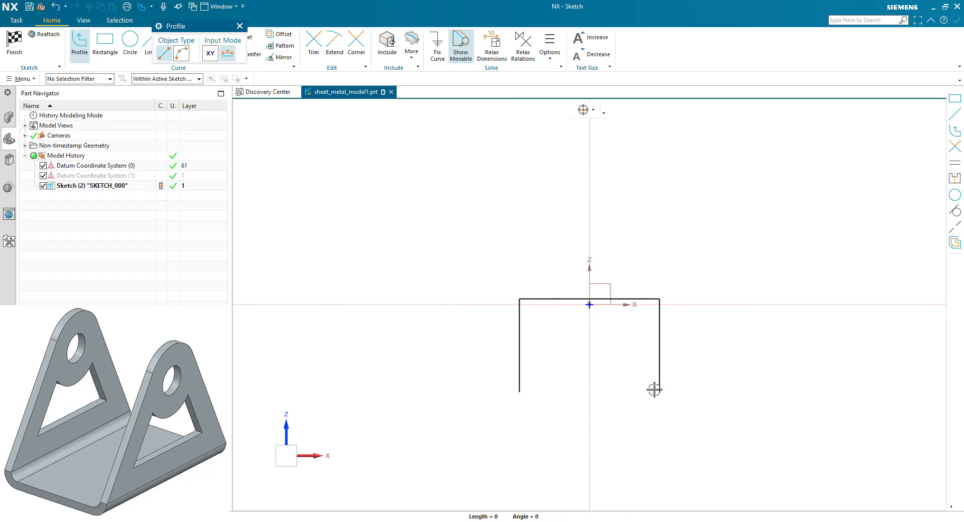
{"action": "middle_click", "coordinate": [600, 362]}
{"action": "scroll", "coordinate": [602, 354], "scroll_direction": "up", "scroll_amount": 3}
{"action": "key", "text": "Escape"}
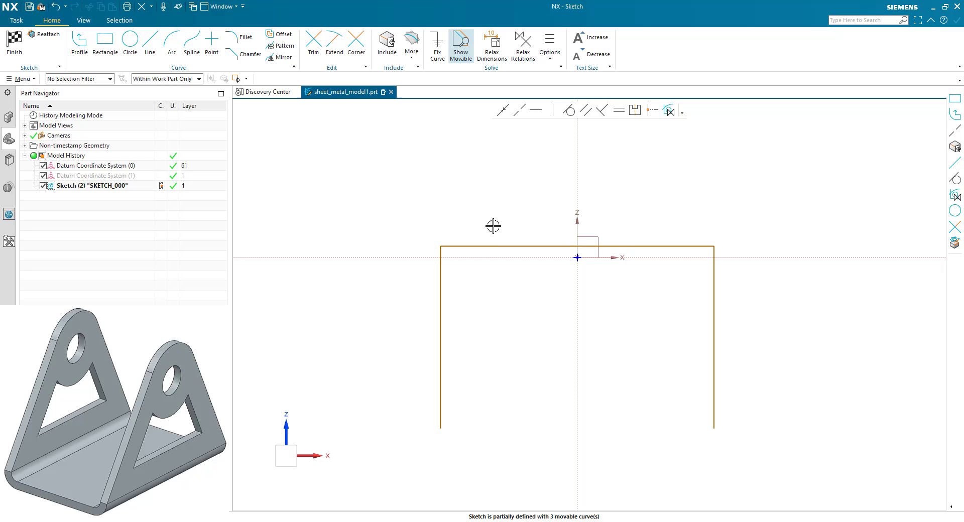
Make the U profile's top line collinear with the horizontal axis and its two vertical lines symmetric about the vertical axis
{"action": "left_click", "coordinate": [488, 246]}
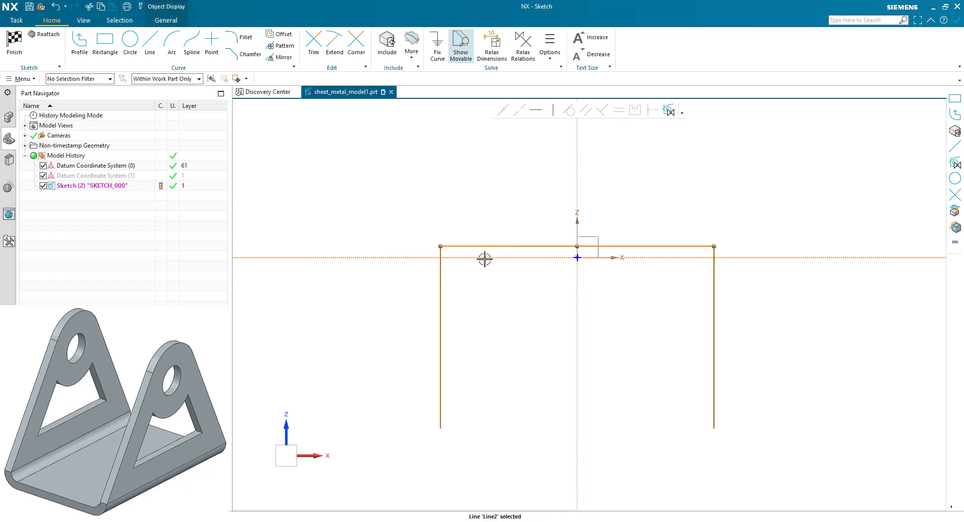
{"action": "left_click", "coordinate": [484, 258]}
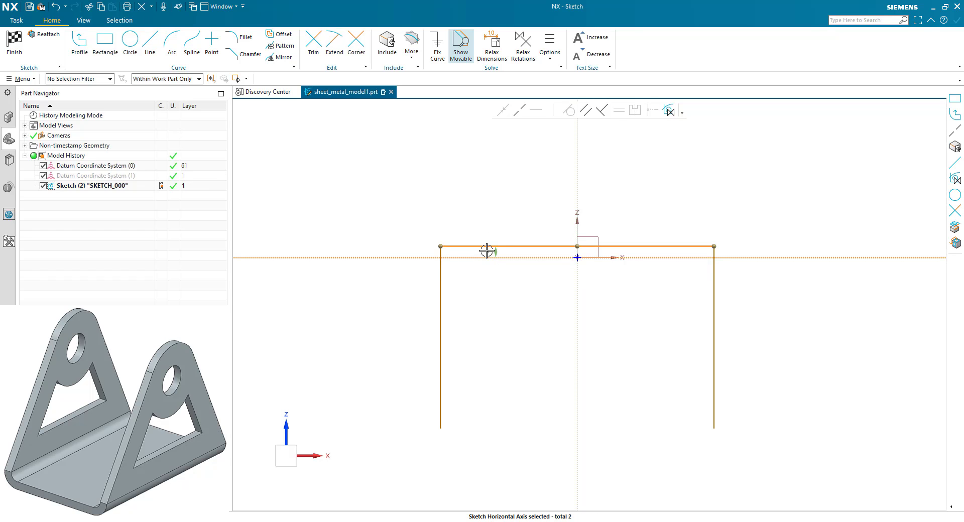
{"action": "left_click", "coordinate": [519, 110]}
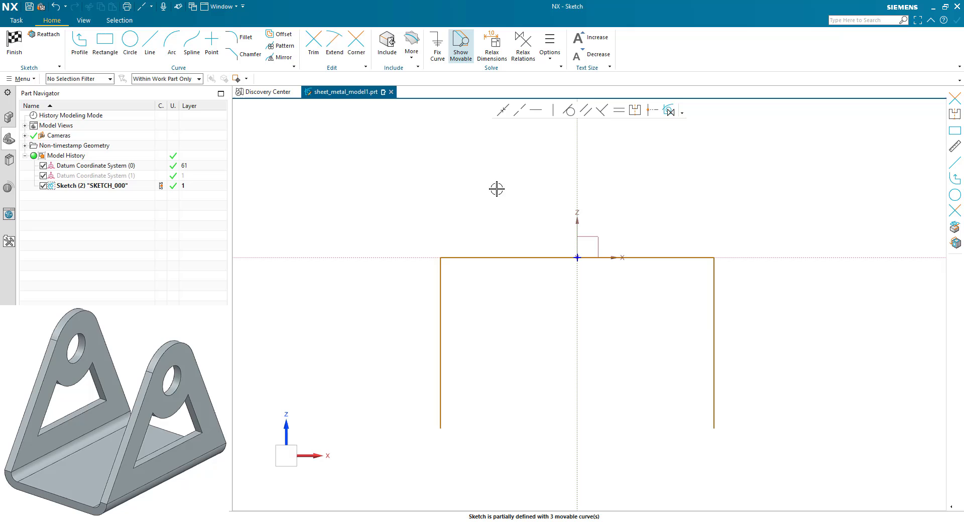
{"action": "left_click", "coordinate": [440, 278]}
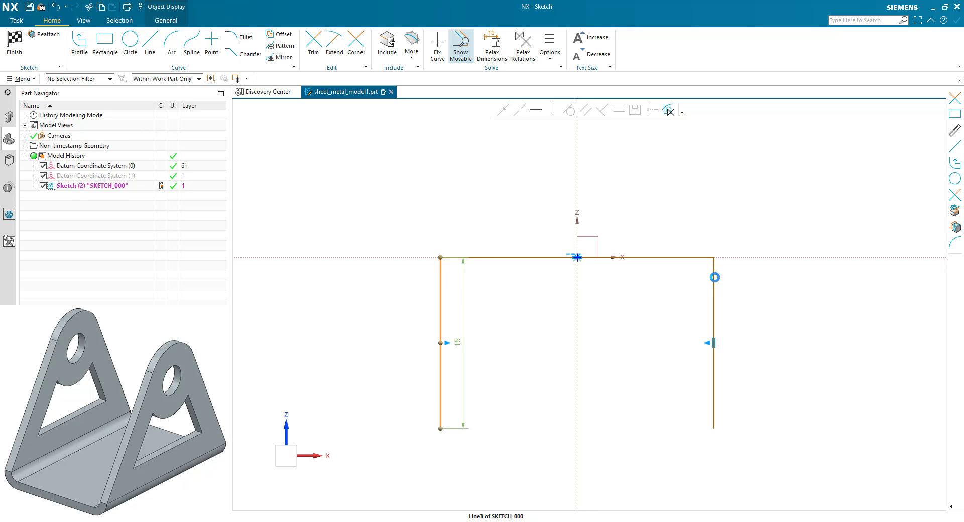
{"action": "left_click", "coordinate": [714, 277]}
{"action": "left_click", "coordinate": [578, 299]}
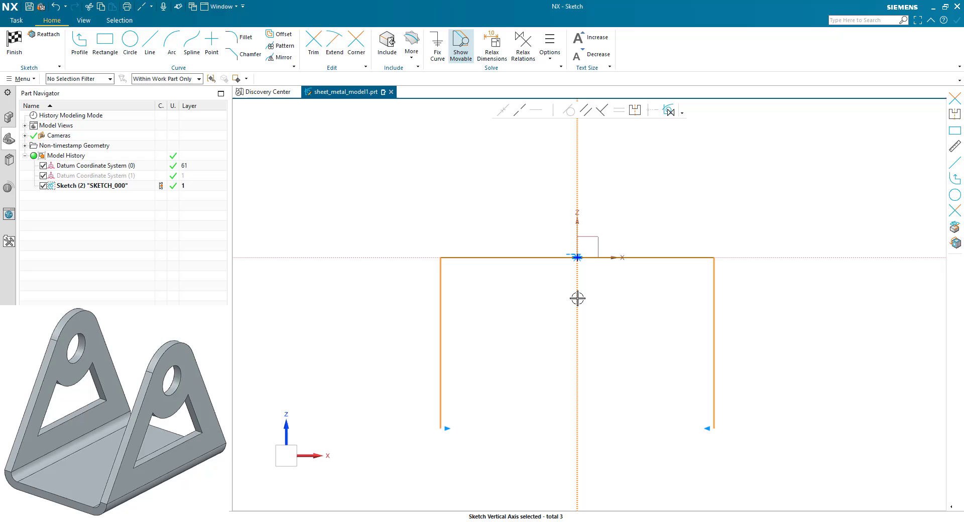
Set the top line's length to 40 mm, scaling the entire sketch with this first dimension
{"action": "left_click", "coordinate": [546, 258]}
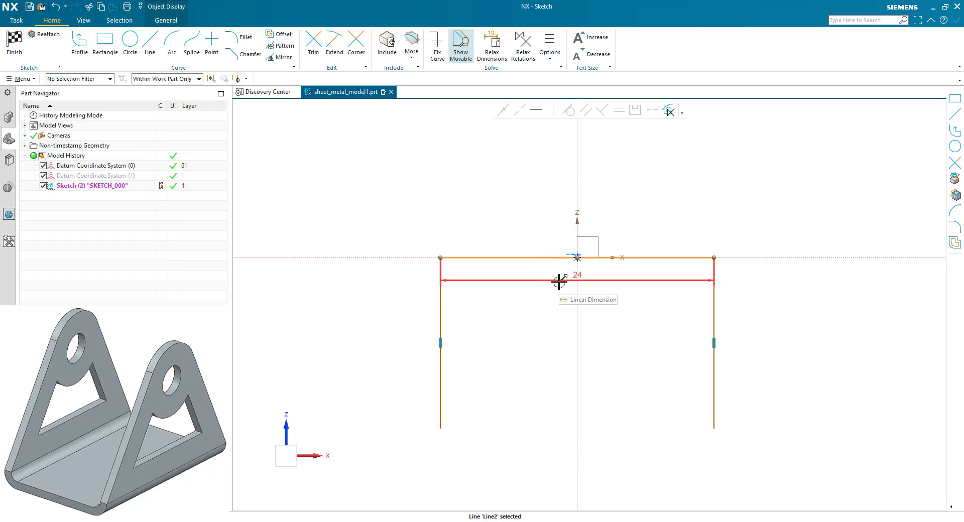
{"action": "double_click", "coordinate": [559, 281]}
{"action": "key", "text": "Return"}
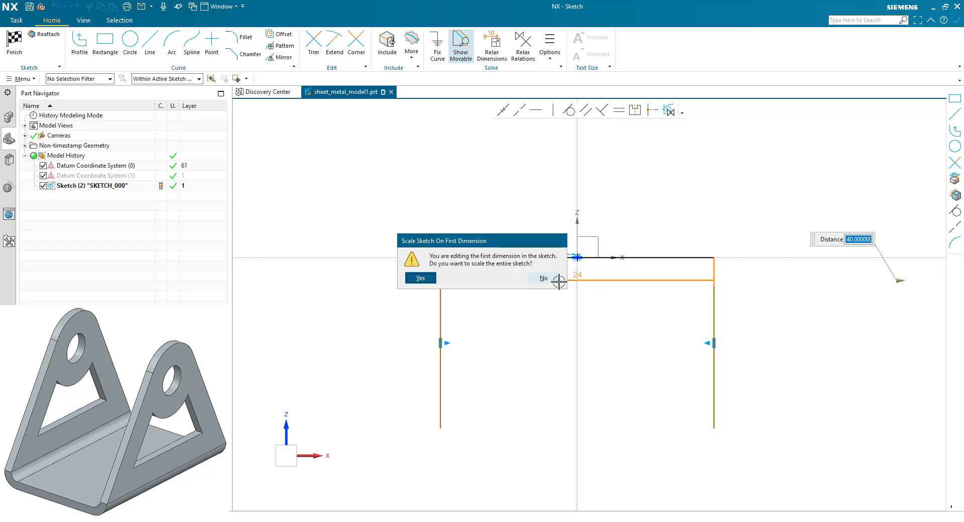
{"action": "left_click", "coordinate": [426, 279]}
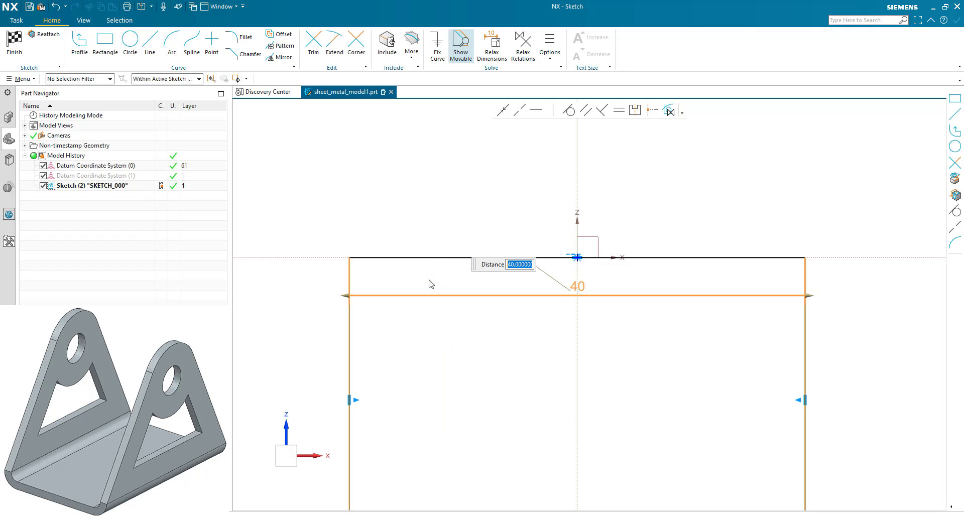
{"action": "scroll", "coordinate": [512, 206], "scroll_direction": "down", "scroll_amount": 4}
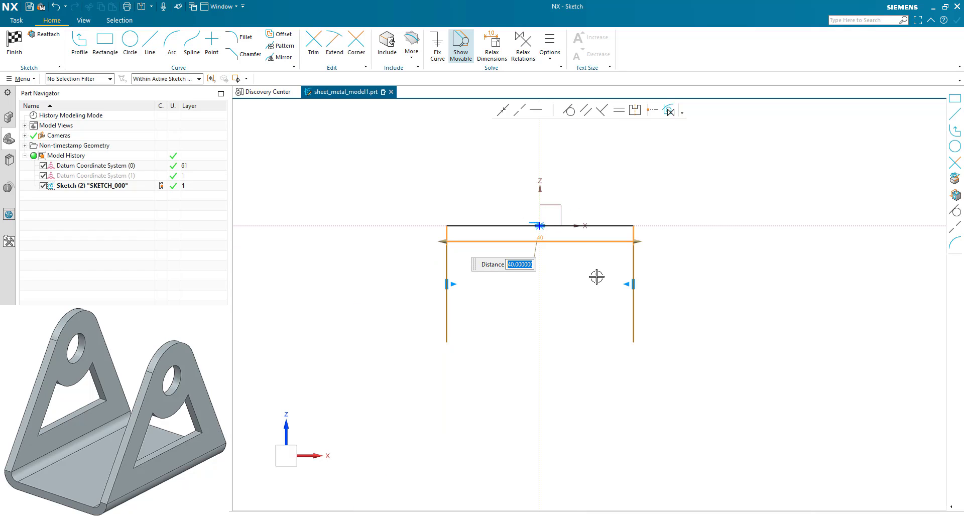
{"action": "key", "text": "Escape"}
Dimension the U profile's vertical leg at 50 mm and finish the sketch
{"action": "left_click", "coordinate": [636, 299]}
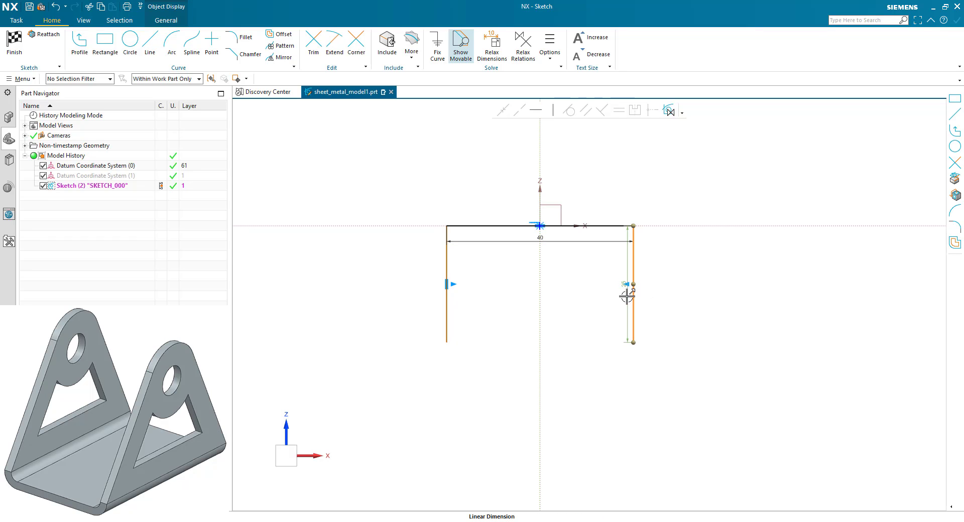
{"action": "left_click_drag", "start_coordinate": [627, 297], "coordinate": [674, 290]}
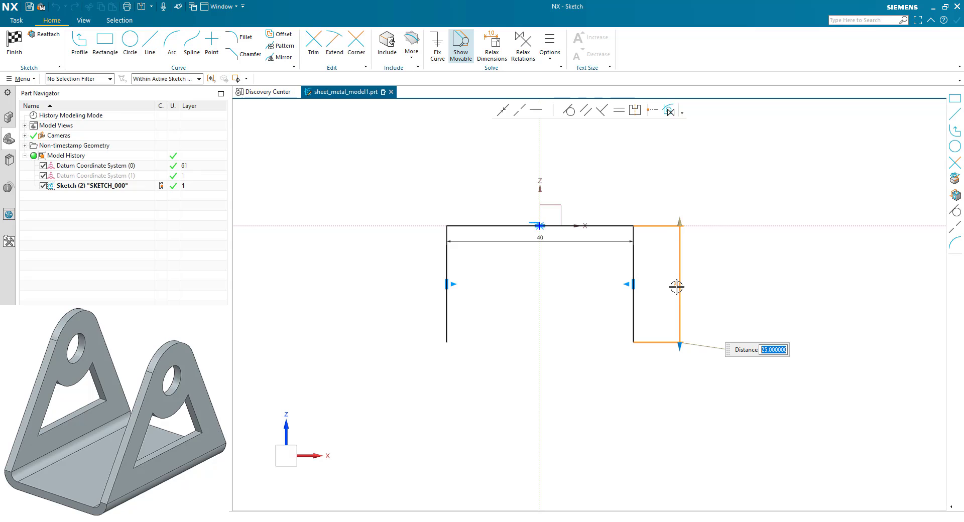
{"action": "type", "text": "50"}
{"action": "key", "text": "Return"}
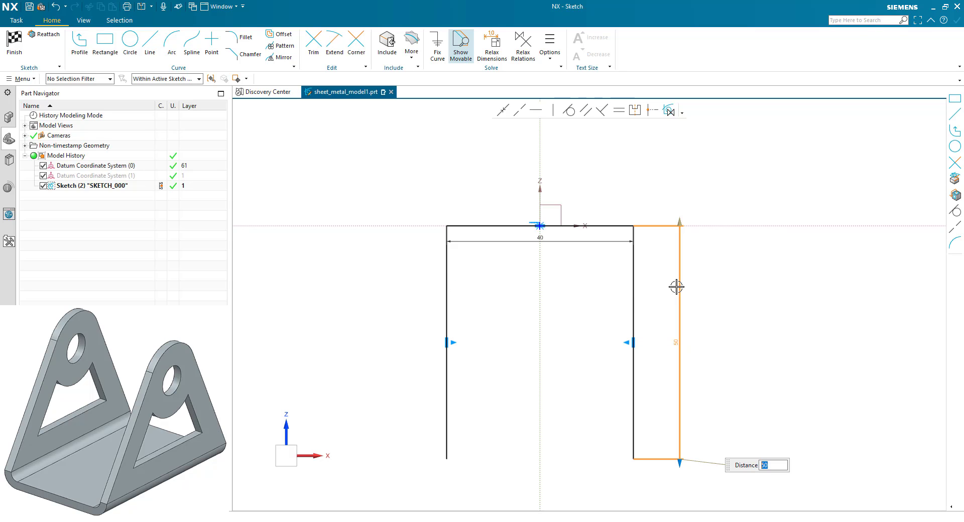
{"action": "middle_click", "coordinate": [589, 298]}
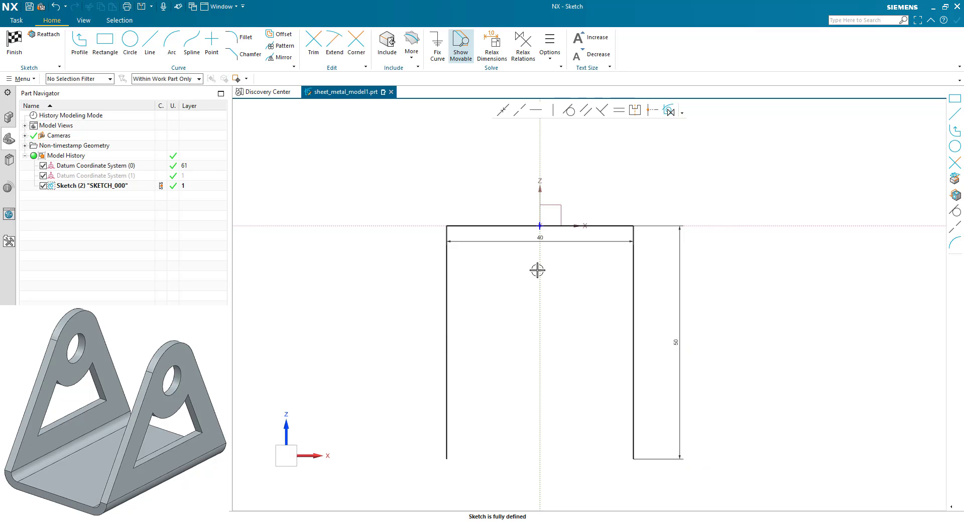
{"action": "left_click", "coordinate": [19, 44]}
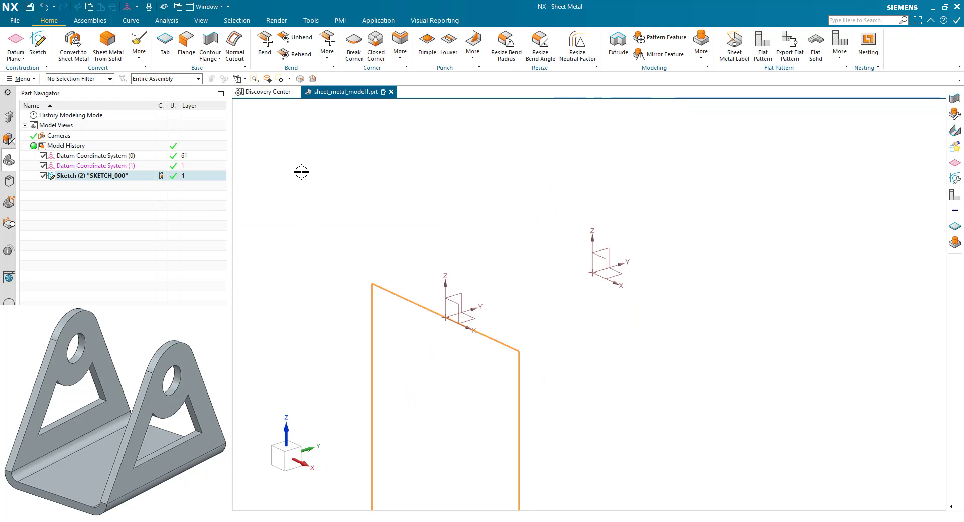
Create a base contour flange from the U sketch with 2.6 mm thickness and a finite width of 65 mm
{"action": "left_click", "coordinate": [210, 45]}
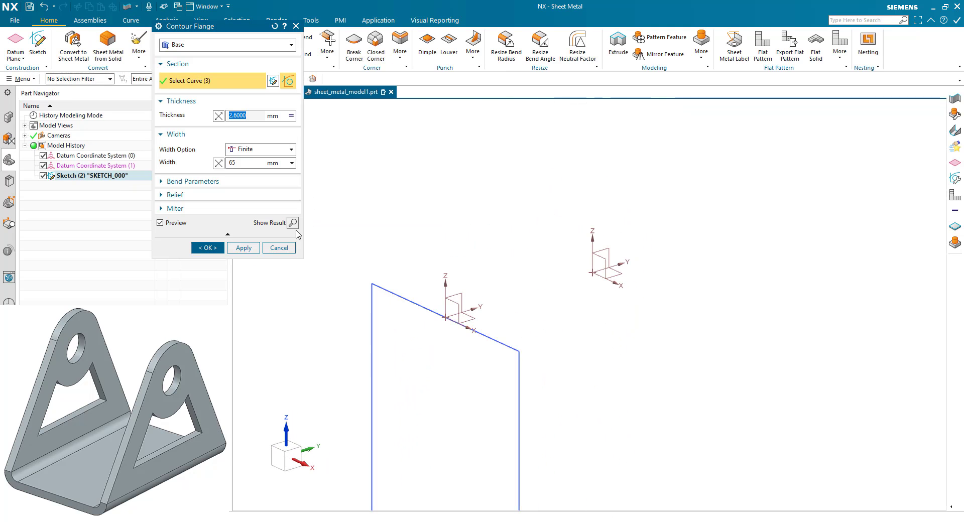
{"action": "left_click", "coordinate": [231, 162]}
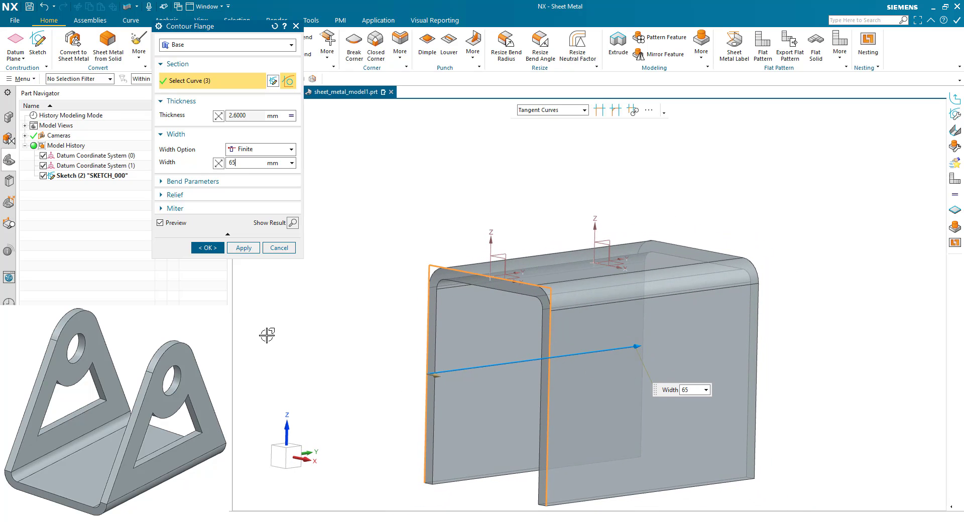
{"action": "left_click", "coordinate": [197, 248]}
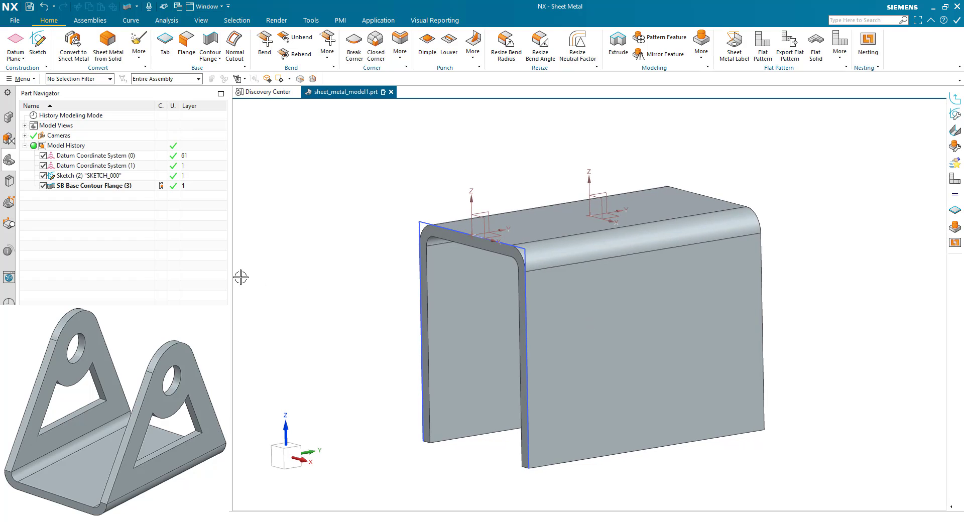
Start a sketch on the YZ plane of the datum coordinate system at mid-width of the bracket
{"action": "left_click", "coordinate": [38, 44]}
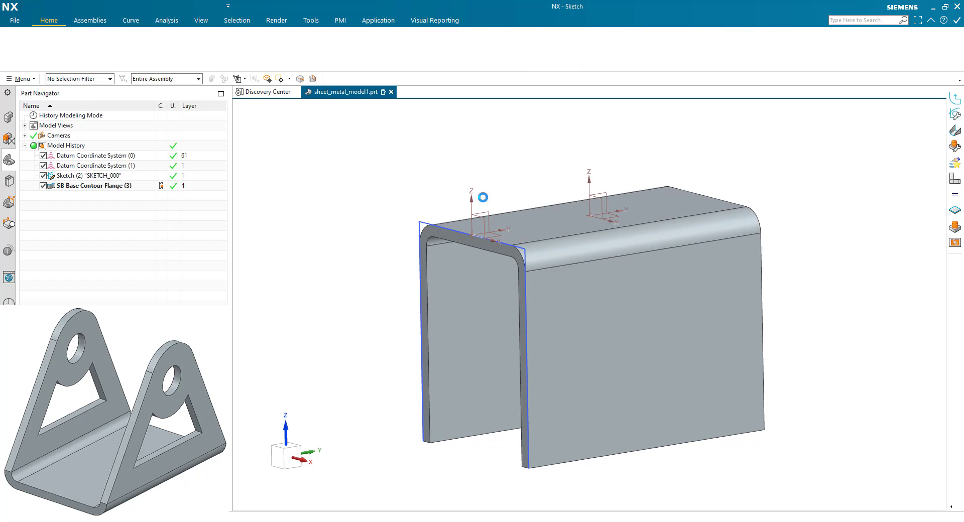
{"action": "left_click", "coordinate": [587, 194]}
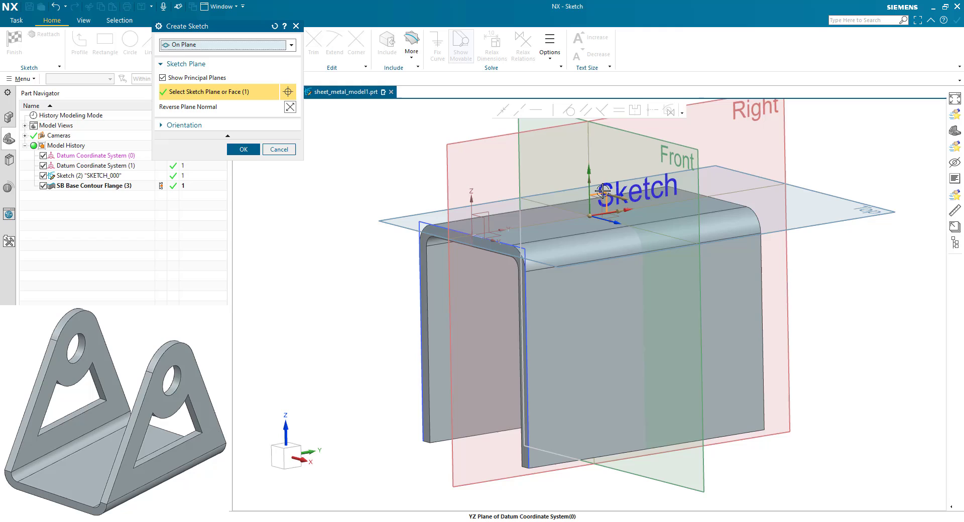
{"action": "middle_click", "coordinate": [602, 191]}
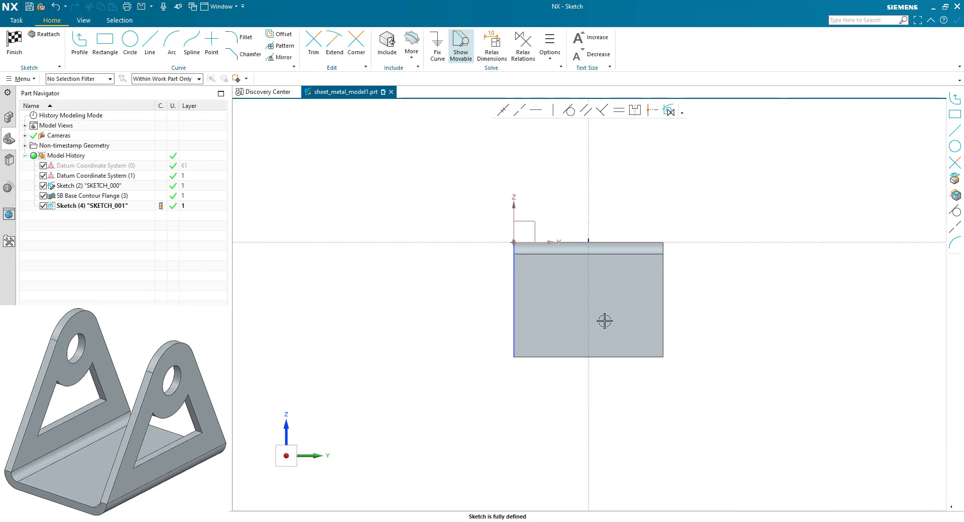
Sketch a circle about 19.5 mm in diameter, centred on the vertical axis near the side wall's lower edge
{"action": "left_click", "coordinate": [130, 43]}
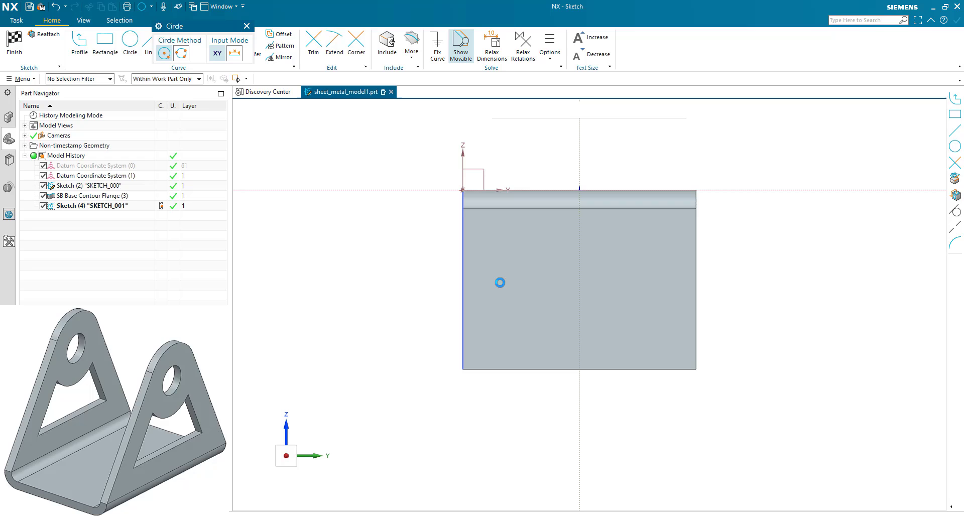
{"action": "left_click", "coordinate": [579, 328]}
{"action": "left_click", "coordinate": [609, 310]}
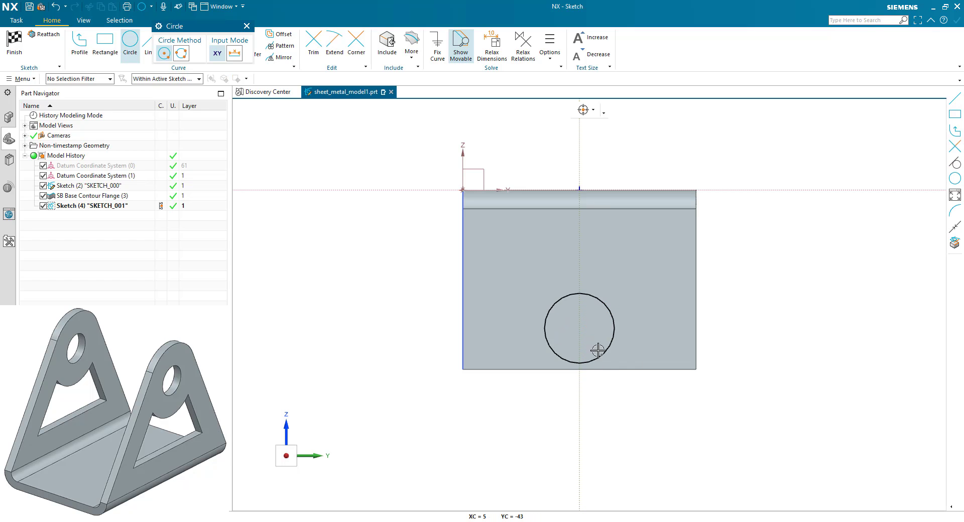
{"action": "key", "text": "Escape"}
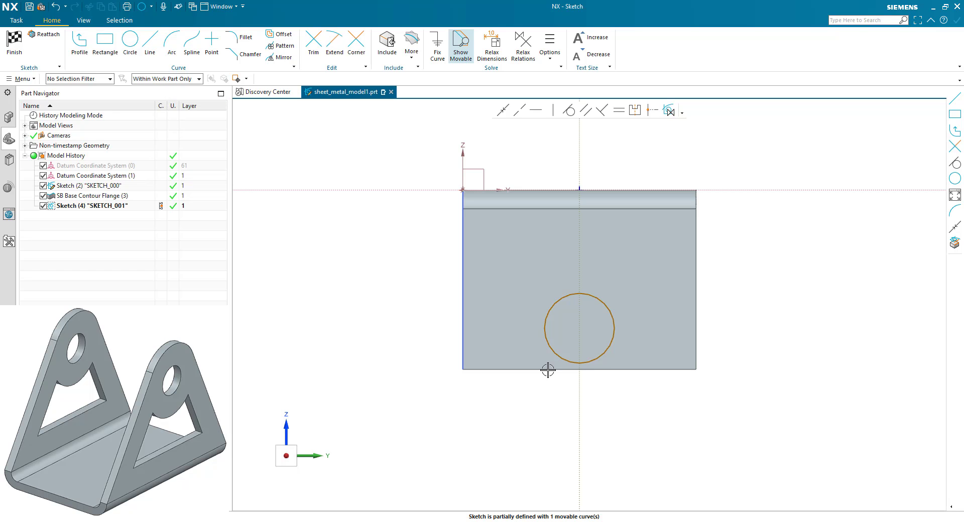
Make the circle tangent to the side wall's lower edge
{"action": "left_click", "coordinate": [553, 354]}
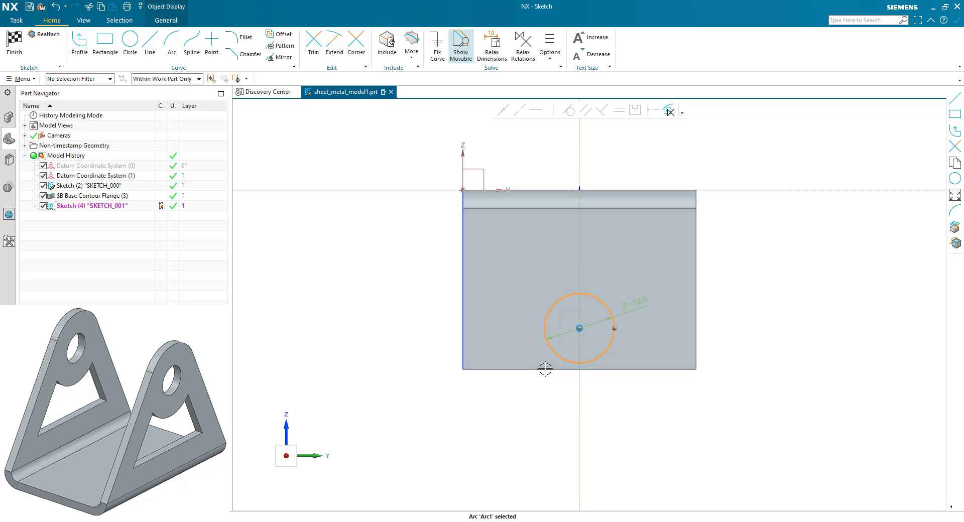
{"action": "left_click", "coordinate": [545, 369]}
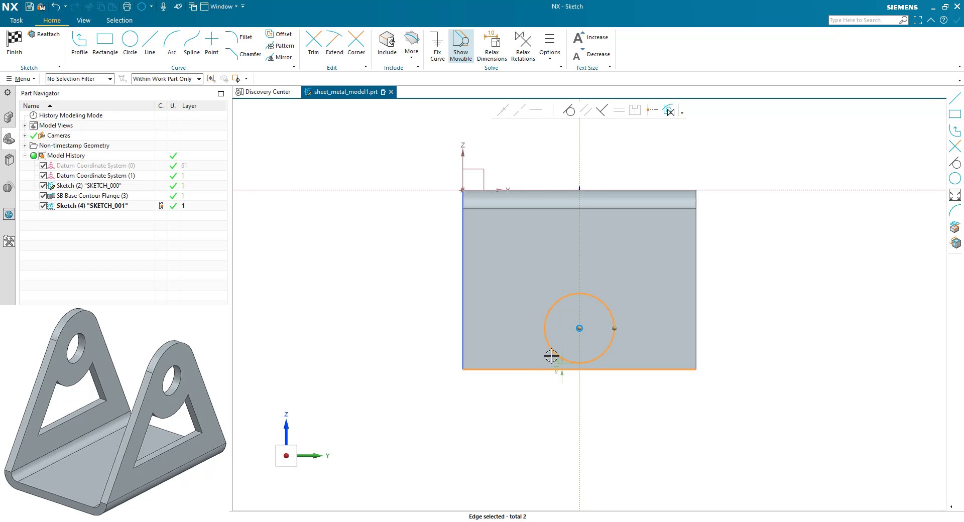
{"action": "left_click", "coordinate": [568, 111]}
Set the circle's diameter to 12.5*2 and keep the formula as an expression
{"action": "left_click", "coordinate": [609, 314]}
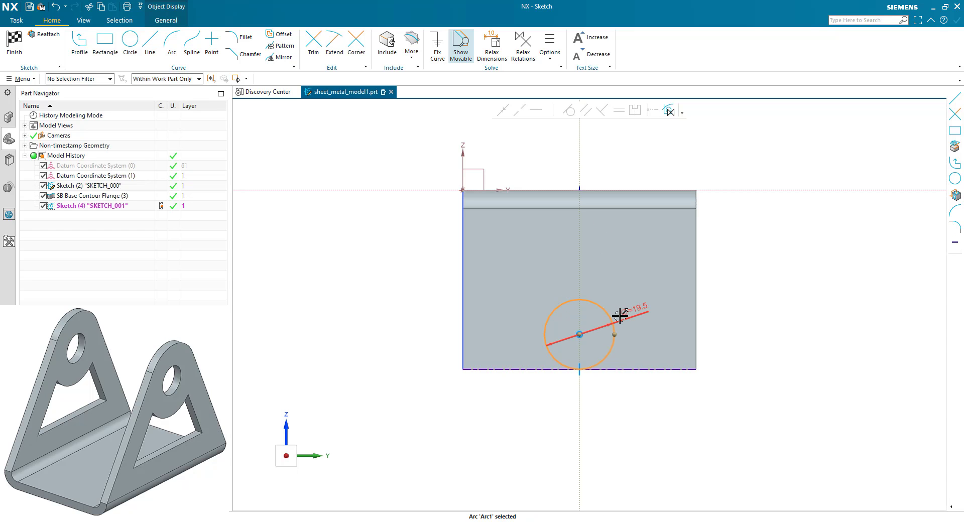
{"action": "double_click", "coordinate": [628, 314]}
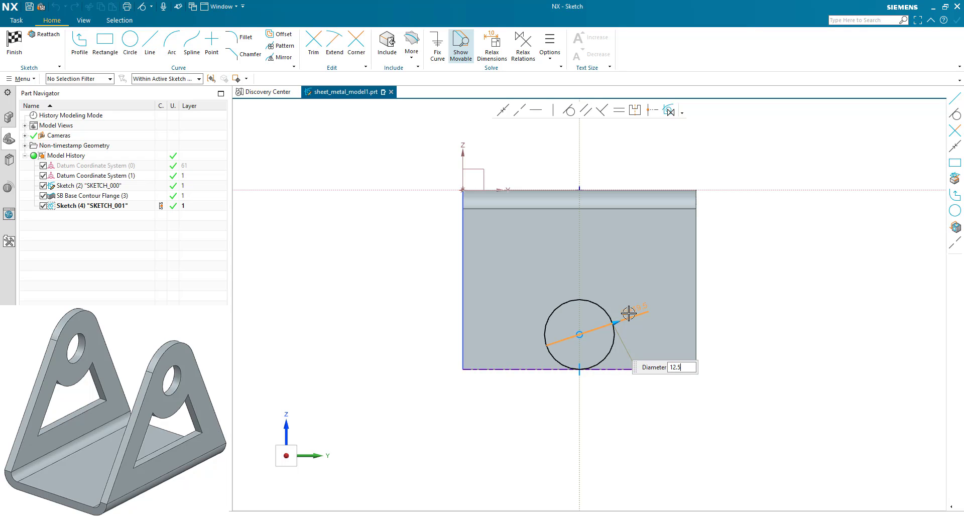
{"action": "key", "text": "Return"}
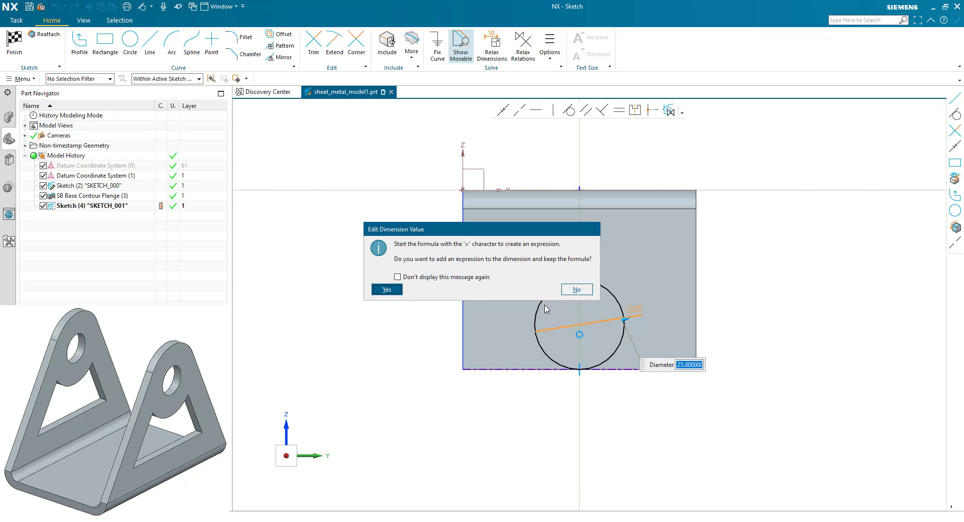
{"action": "left_click", "coordinate": [387, 290]}
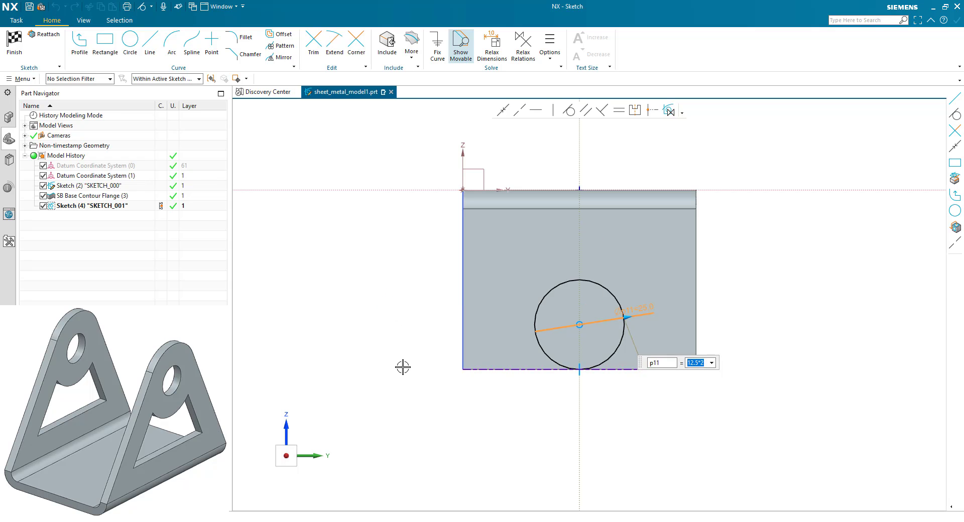
{"action": "key", "text": "Return"}
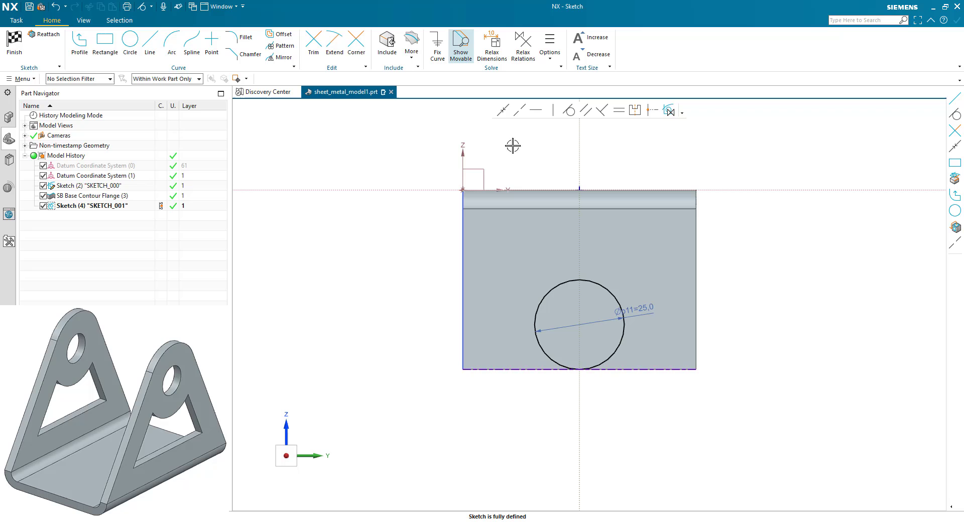
Project the flange's top edge and the short bend edges at both its ends into the sketch
{"action": "left_click", "coordinate": [411, 54]}
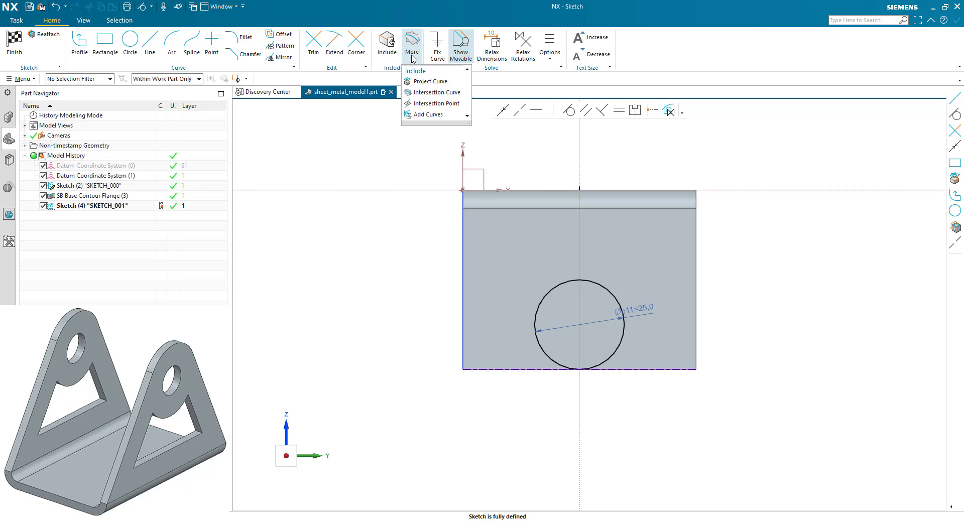
{"action": "left_click", "coordinate": [424, 82]}
{"action": "left_click", "coordinate": [532, 189]}
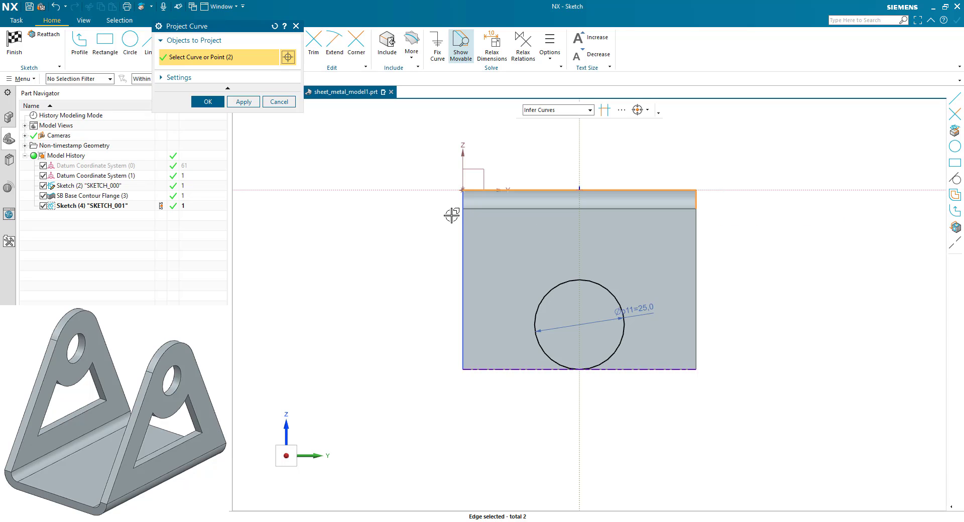
{"action": "left_click", "coordinate": [457, 199]}
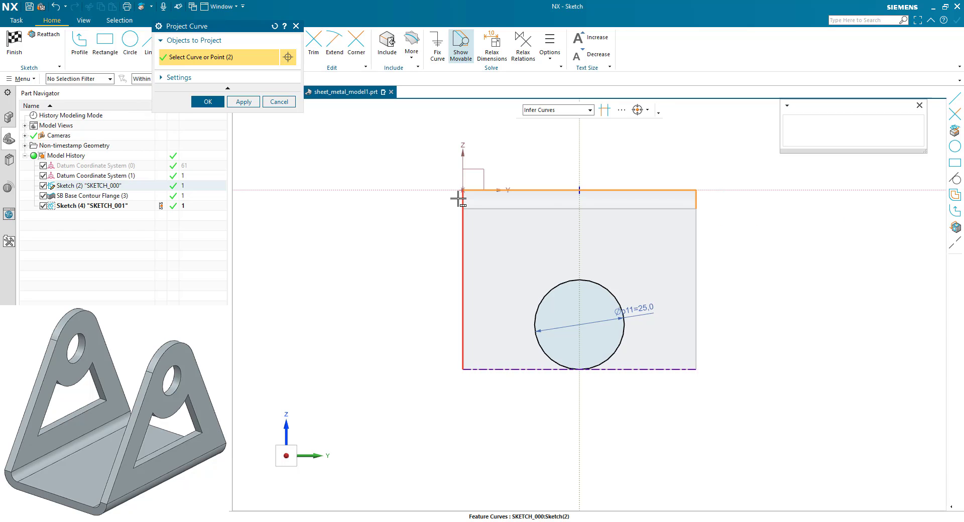
{"action": "left_click", "coordinate": [789, 142]}
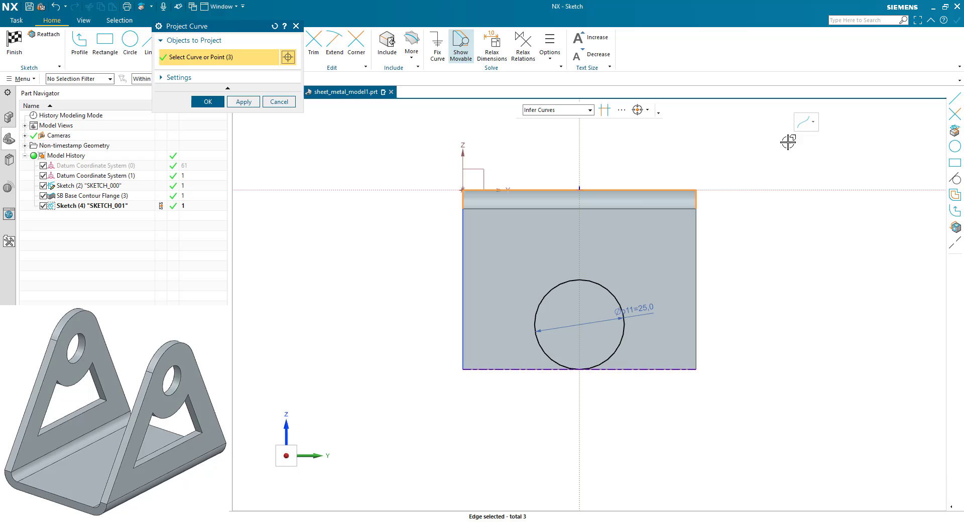
{"action": "left_click", "coordinate": [207, 102]}
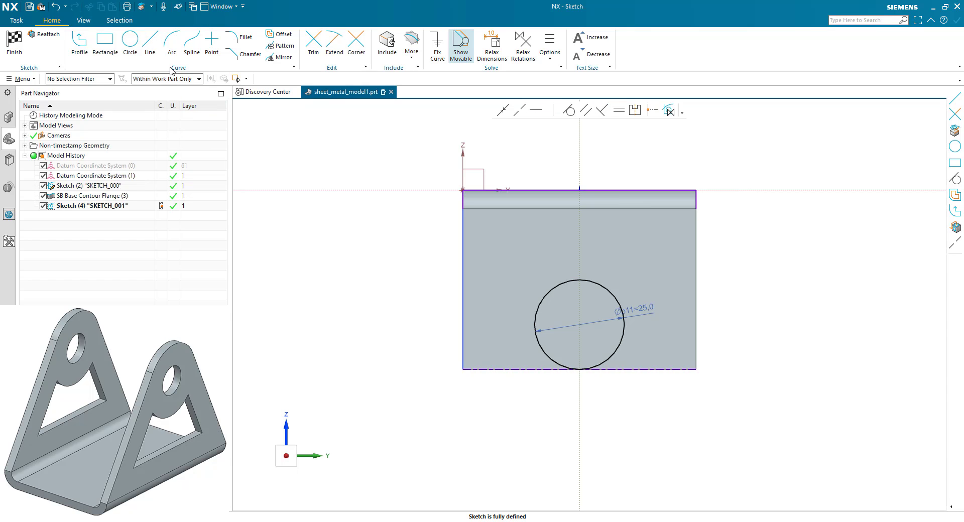
Draw two slanted lines tangent to the circle, one on each side, ending at the lower ends of the projected bend edges
{"action": "left_click", "coordinate": [148, 45]}
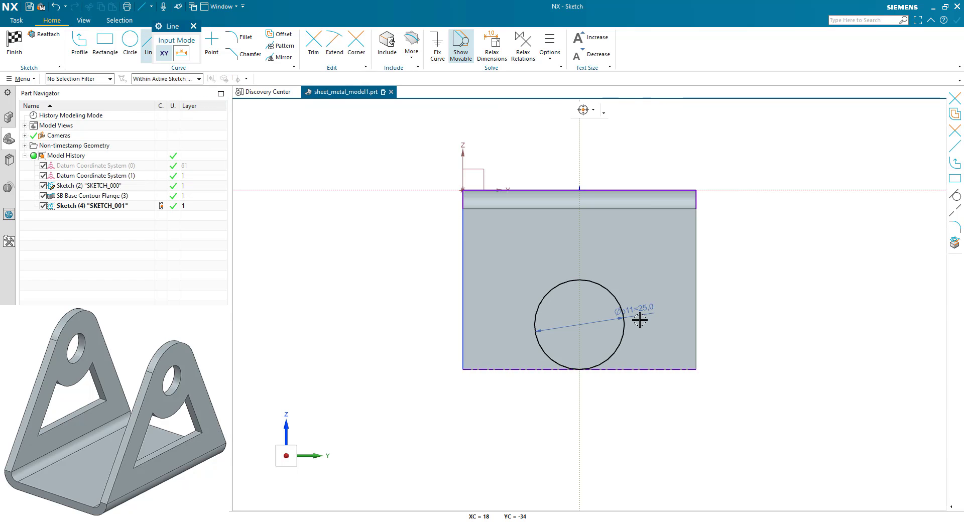
{"action": "left_click", "coordinate": [614, 351]}
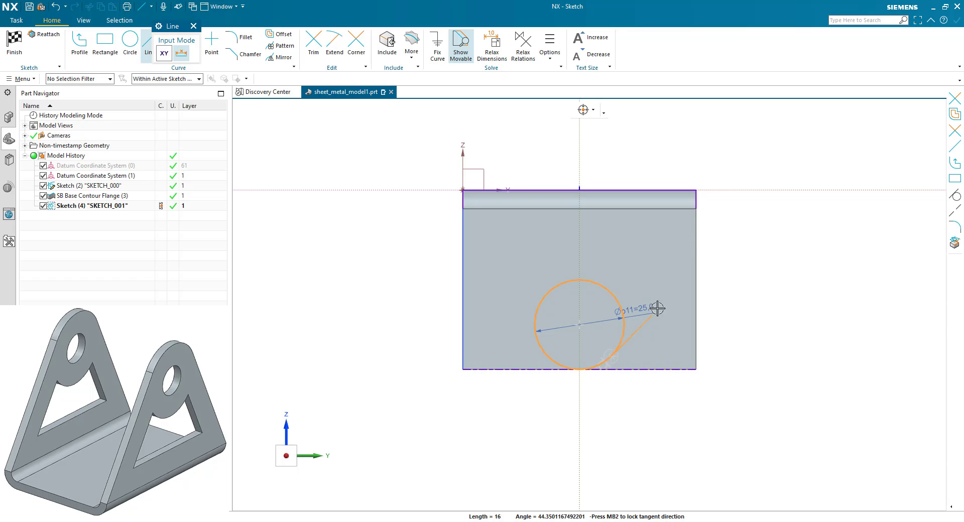
{"action": "left_click", "coordinate": [695, 209]}
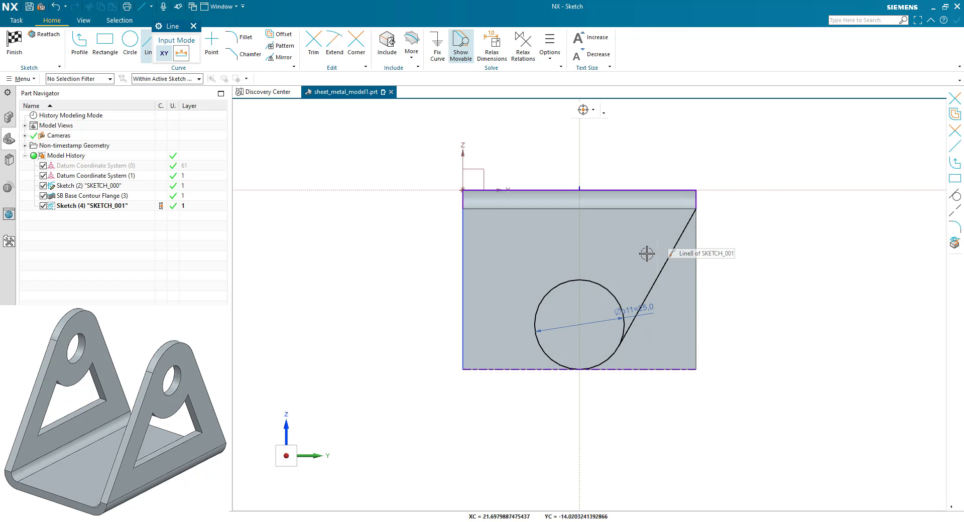
{"action": "left_click", "coordinate": [538, 345]}
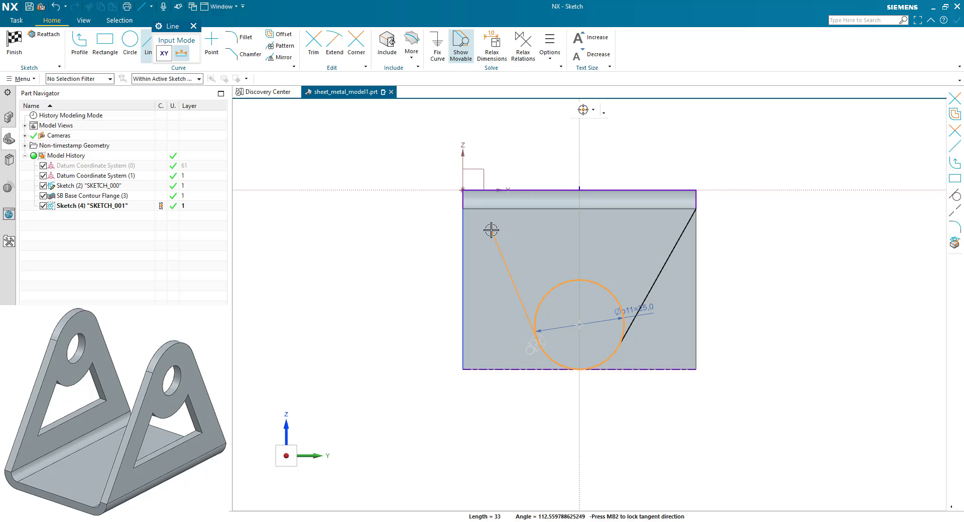
{"action": "left_click", "coordinate": [462, 210]}
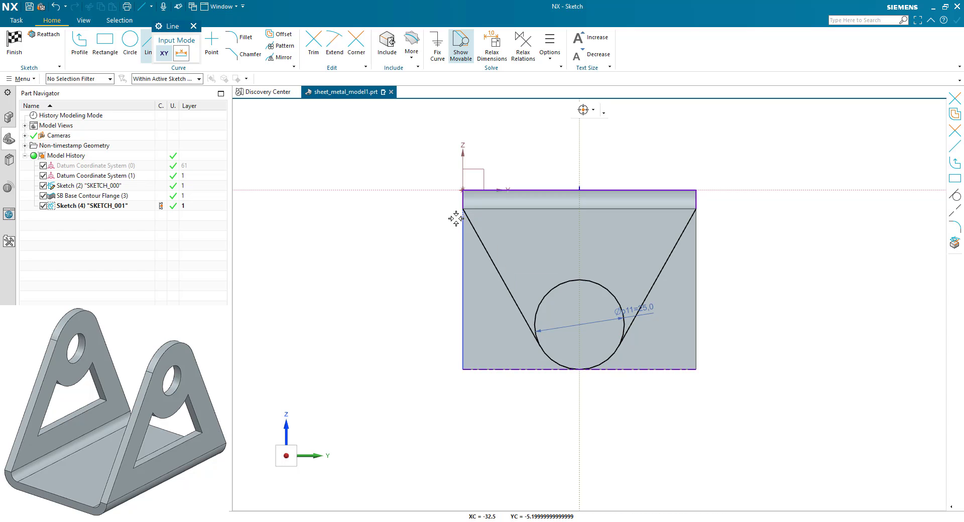
{"action": "key", "text": "Escape"}
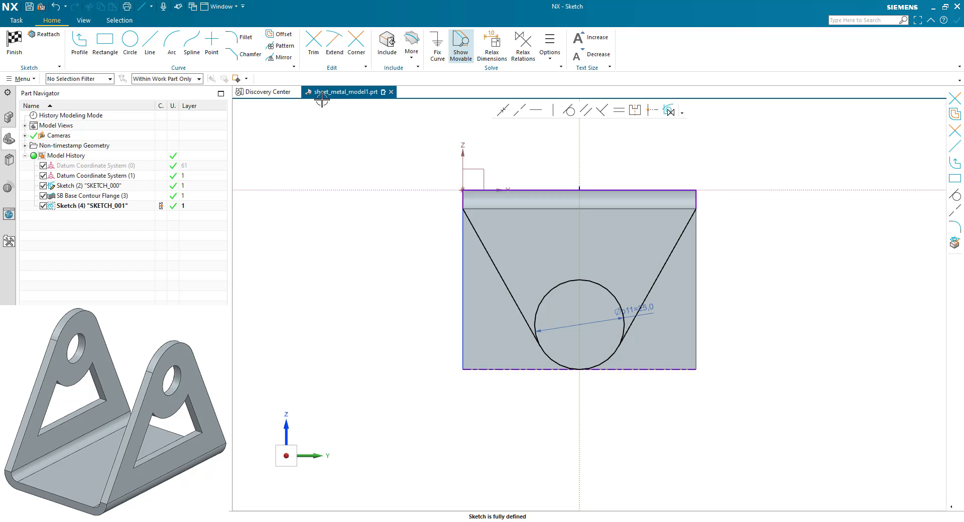
Offset both slanted tangent lines inward by 8 mm
{"action": "left_click", "coordinate": [277, 34]}
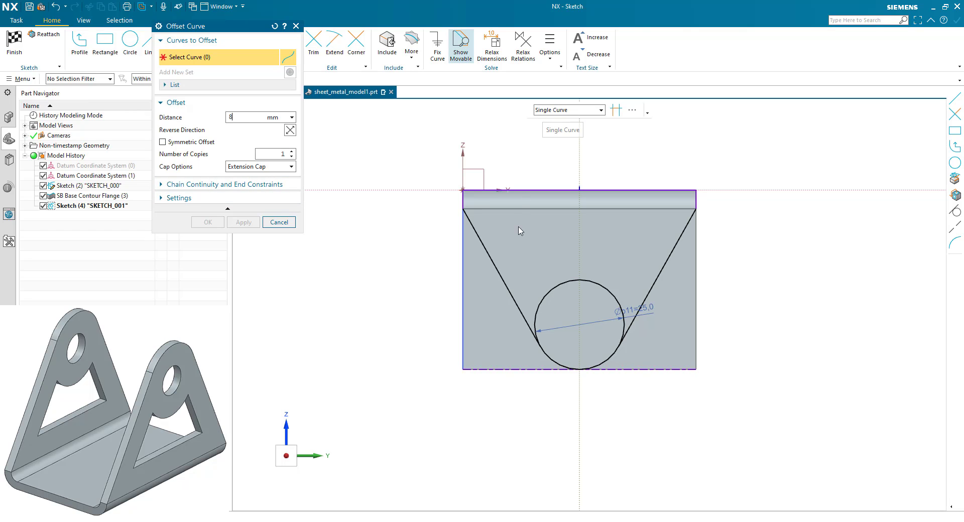
{"action": "left_click", "coordinate": [501, 276]}
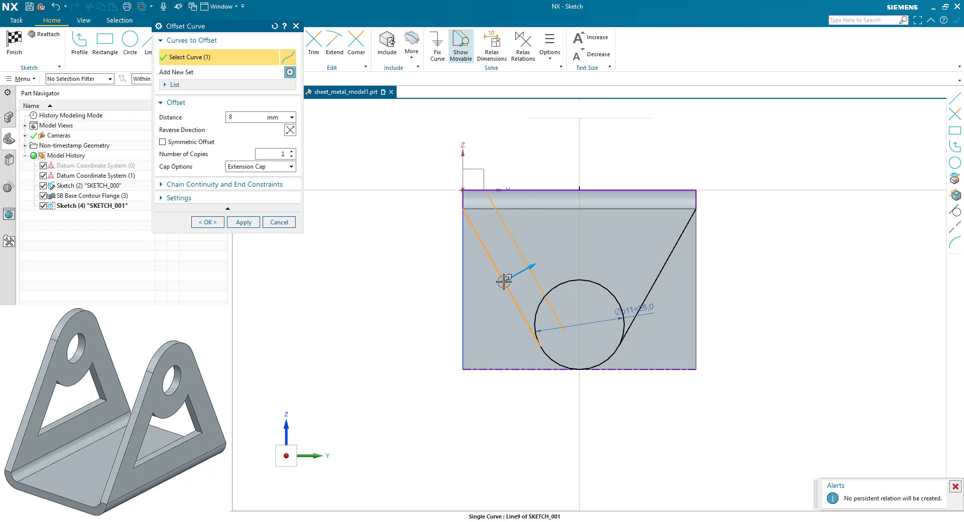
{"action": "left_click", "coordinate": [651, 290]}
{"action": "double_click", "coordinate": [676, 304]}
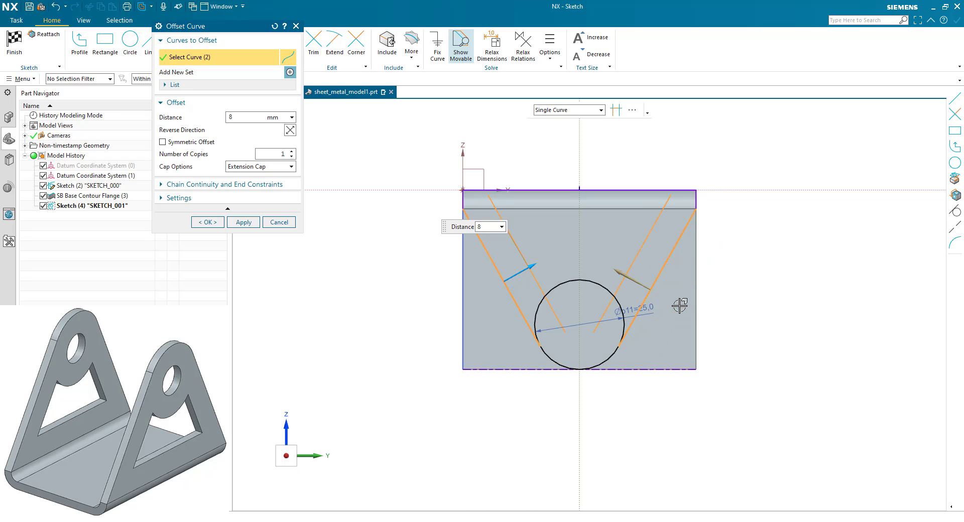
{"action": "left_click", "coordinate": [213, 224]}
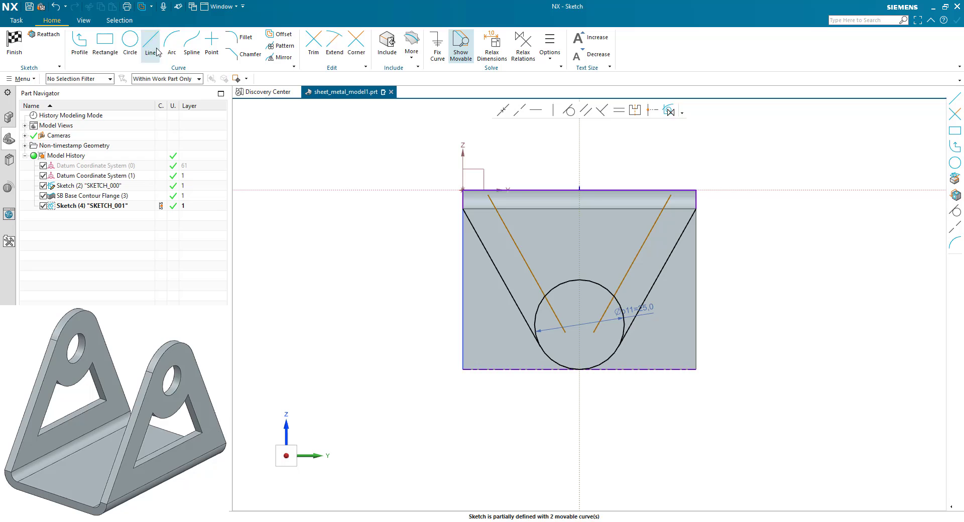
Draw a horizontal line across the two offset lines, about 9.3 mm below the horizontal axis
{"action": "left_click", "coordinate": [157, 51]}
{"action": "left_click", "coordinate": [489, 223]}
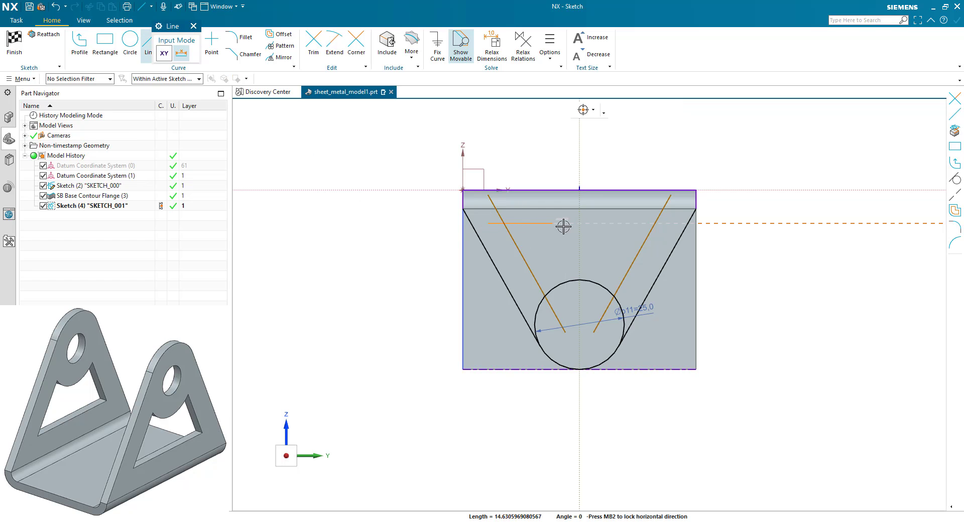
{"action": "left_click", "coordinate": [666, 224]}
{"action": "key", "text": "Escape"}
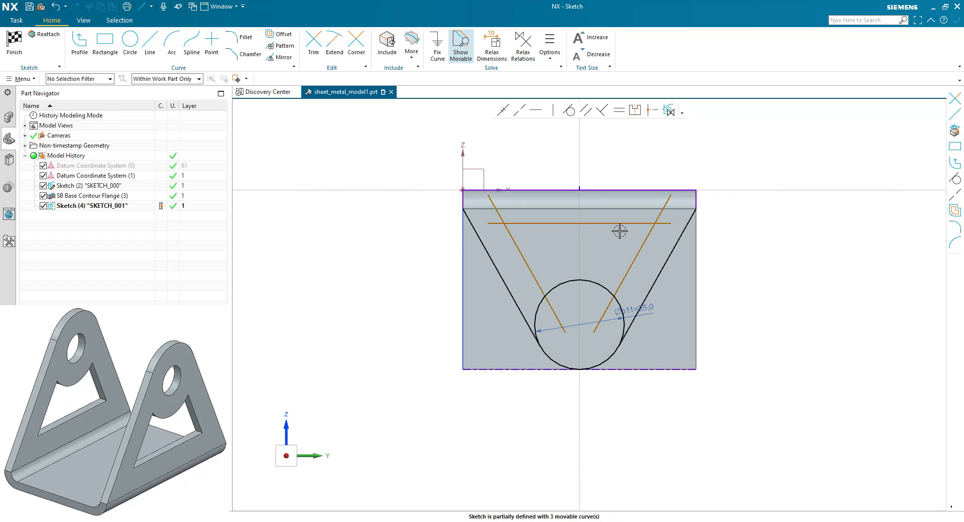
Dimension the new horizontal line at 13.2 mm from the horizontal axis
{"action": "left_click", "coordinate": [621, 223]}
{"action": "left_click", "coordinate": [723, 190]}
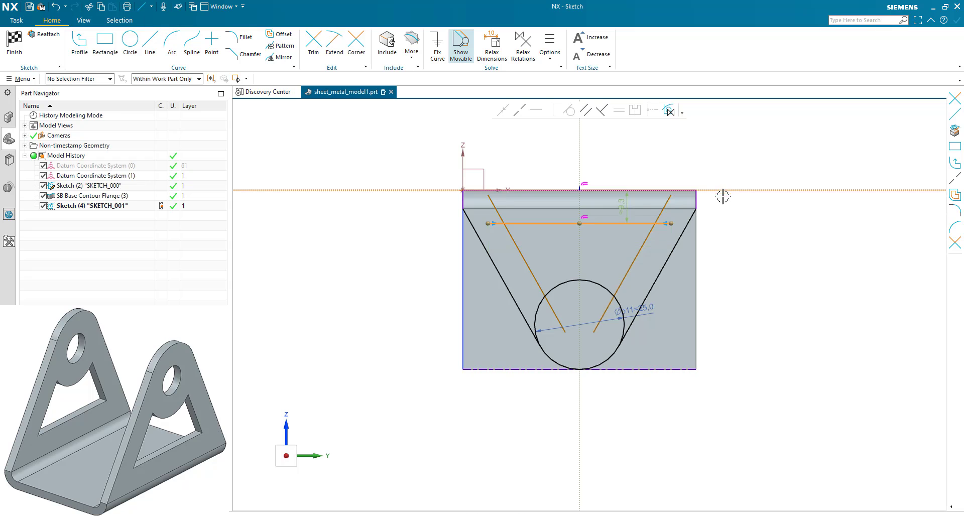
{"action": "left_click", "coordinate": [624, 201]}
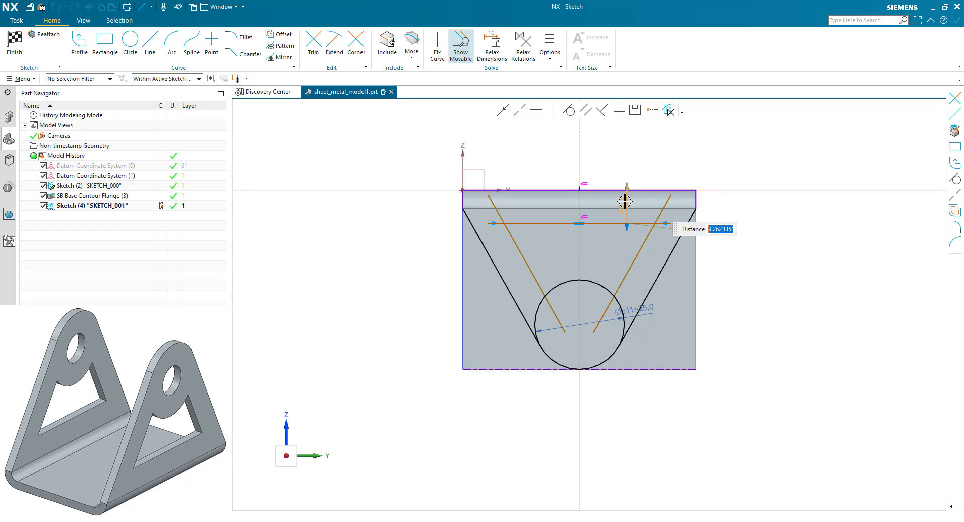
{"action": "type", "text": "13.2"}
{"action": "key", "text": "Return"}
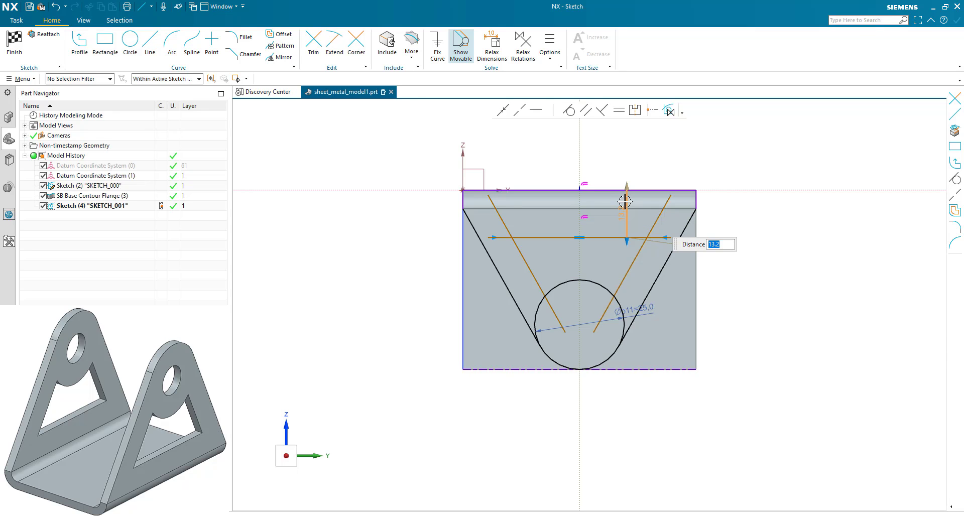
{"action": "key", "text": "Escape"}
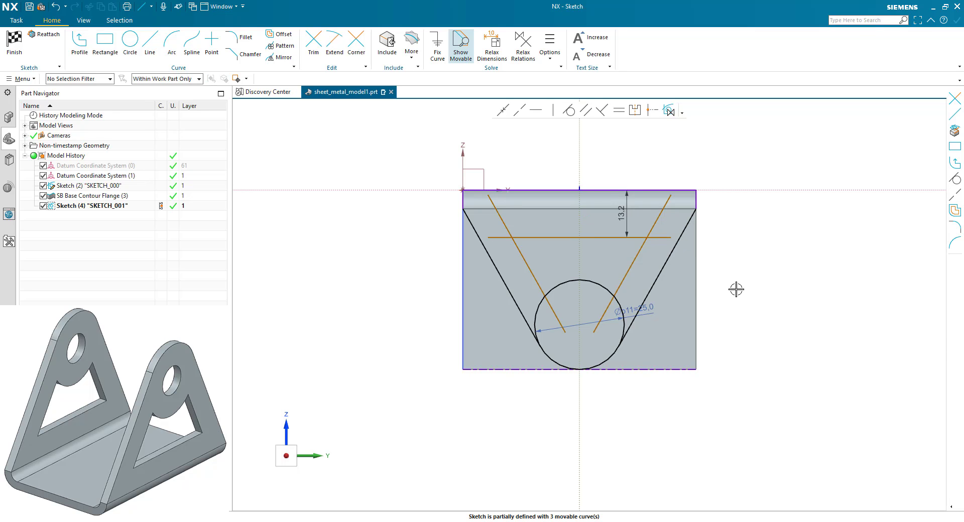
Trim the overhanging line ends and inner circle arcs, leaving a rounded outer wall profile and a closed inner cutout outline
{"action": "key", "text": "t"}
{"action": "left_click_drag", "start_coordinate": [506, 223], "coordinate": [509, 220]}
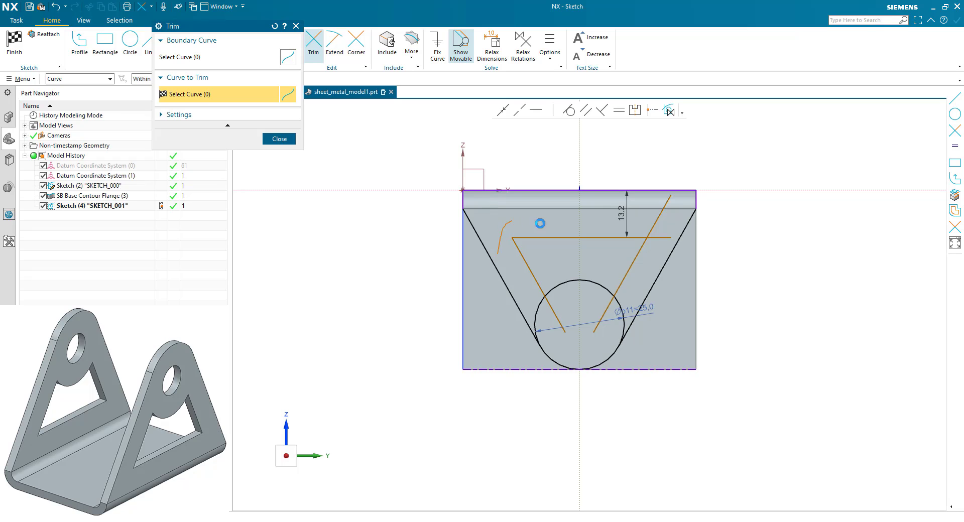
{"action": "left_click_drag", "start_coordinate": [660, 234], "coordinate": [662, 245]}
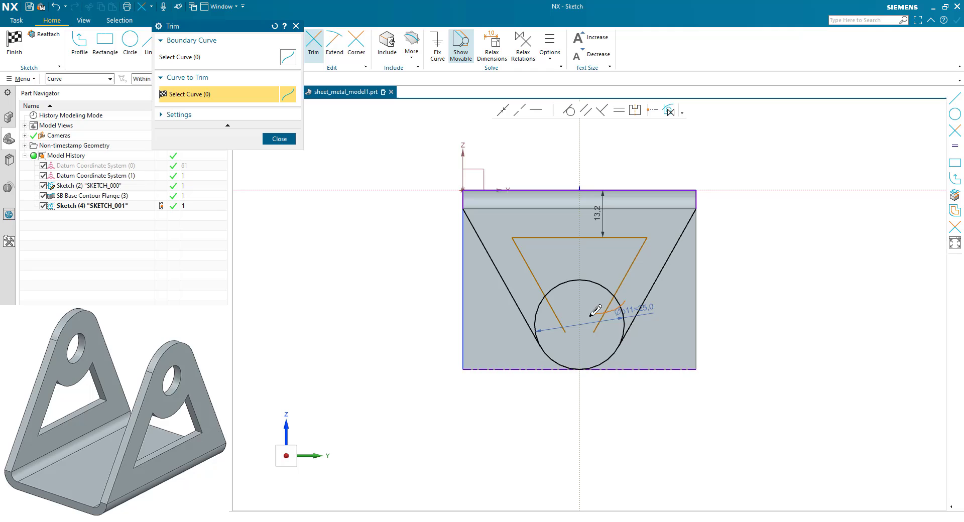
{"action": "mouse_move", "coordinate": [596, 311]}
{"action": "left_mouse_down"}
{"action": "mouse_move", "coordinate": [552, 316]}
{"action": "mouse_move", "coordinate": [530, 300]}
{"action": "left_mouse_up"}
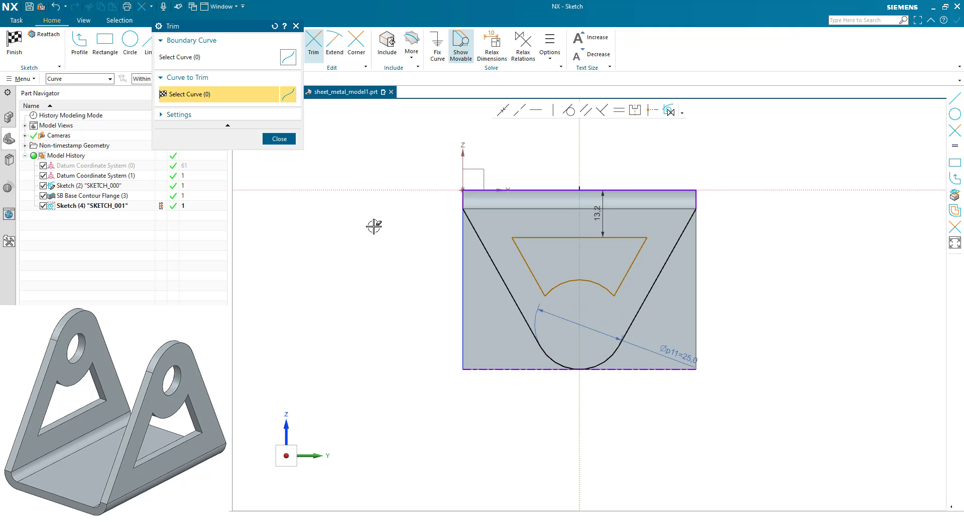
{"action": "left_click", "coordinate": [284, 144]}
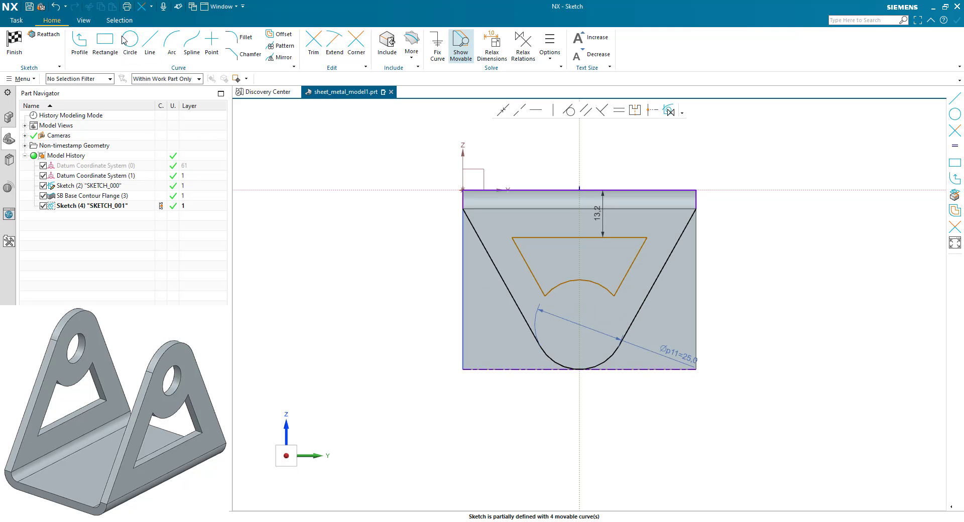
Draw a circle about 13.4 mm in diameter, concentric with the rounded tip of the wall profile
{"action": "key", "text": "o"}
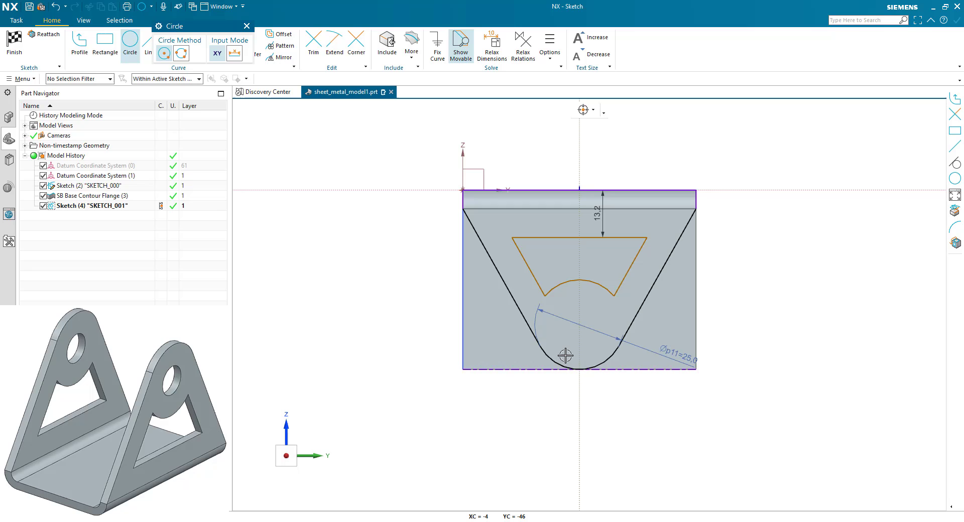
{"action": "left_click", "coordinate": [580, 325]}
{"action": "left_click", "coordinate": [603, 319]}
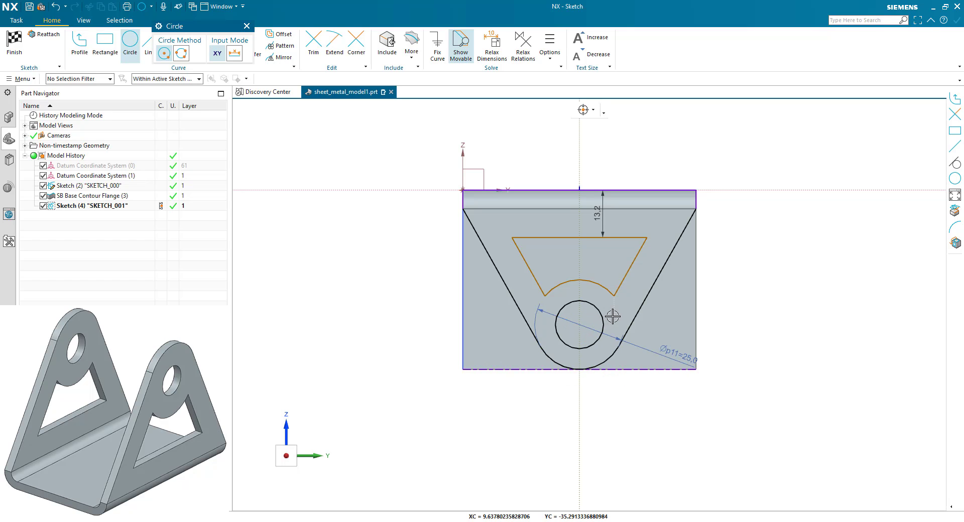
{"action": "key", "text": "Escape"}
Set the new circle's diameter to 10 mm and finish the sketch
{"action": "left_click", "coordinate": [606, 320]}
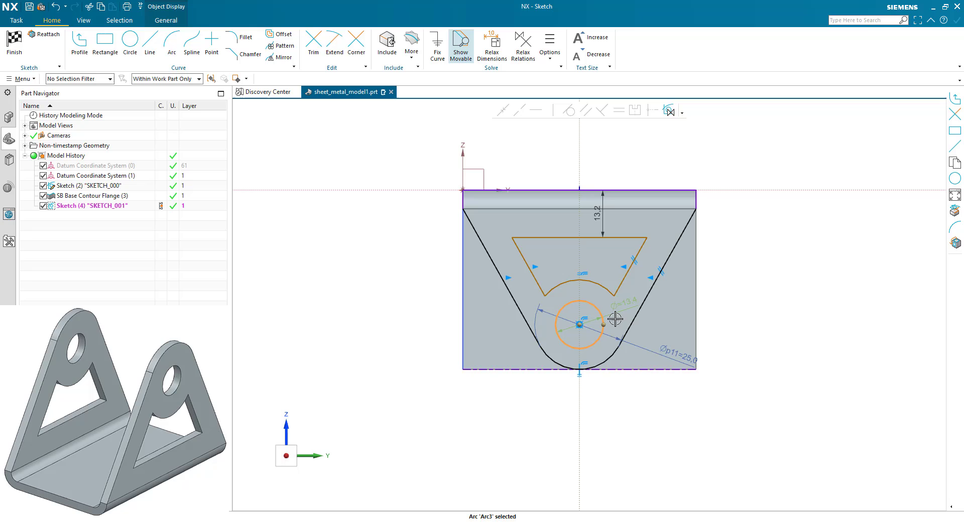
{"action": "double_click", "coordinate": [626, 309]}
{"action": "type", "text": "1"}
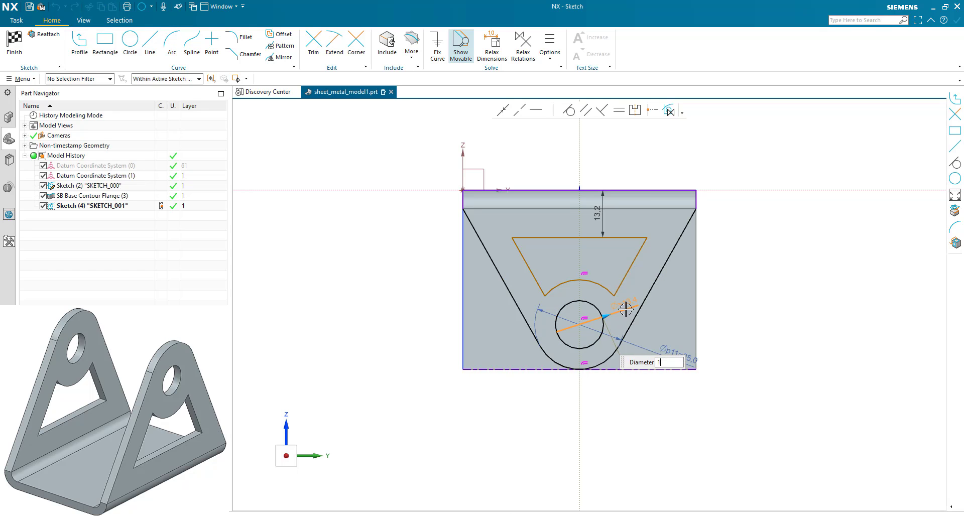
{"action": "type", "text": "0"}
{"action": "key", "text": "Return"}
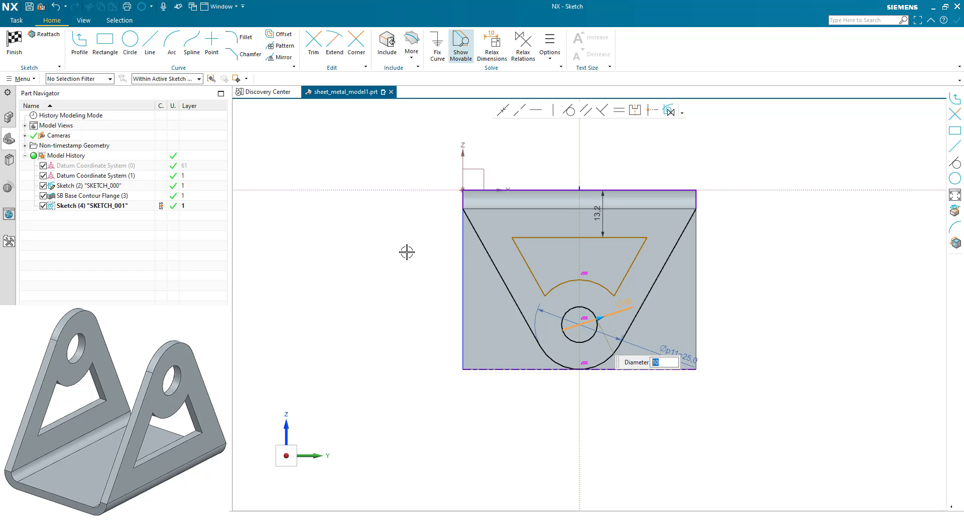
{"action": "key", "text": "Escape"}
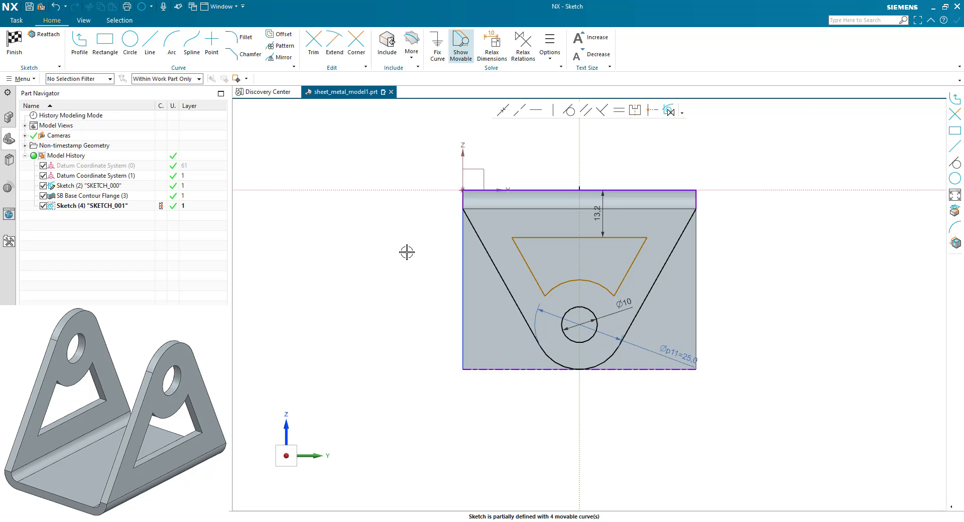
{"action": "left_click", "coordinate": [17, 47]}
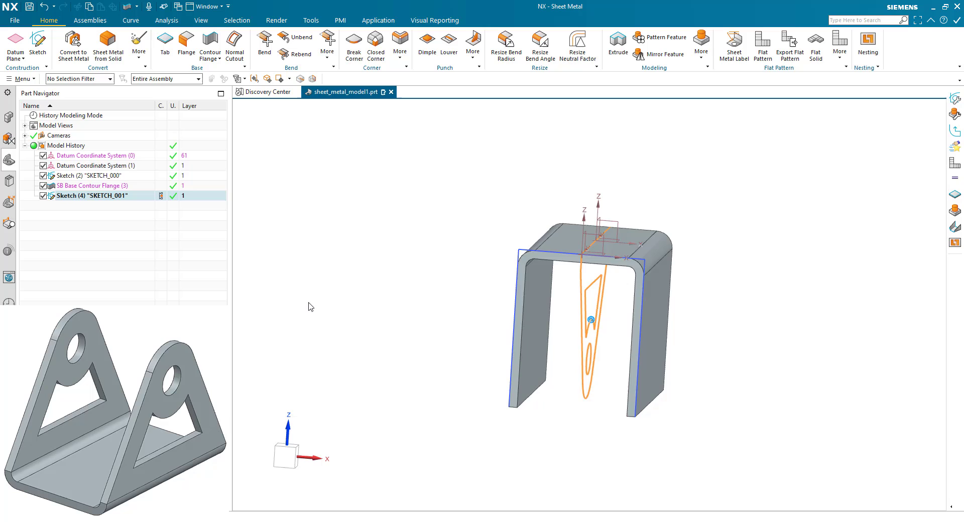
{"action": "left_click", "coordinate": [91, 262]}
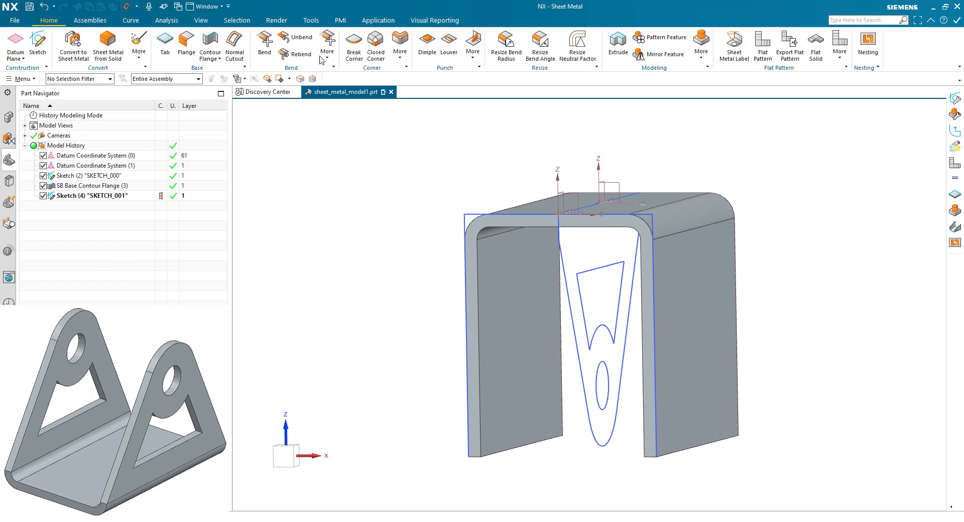
Create a Normal Cutout from the outer profile's four single curves, trimming both side walls to the tapered, rounded shape
{"action": "left_click", "coordinate": [233, 41]}
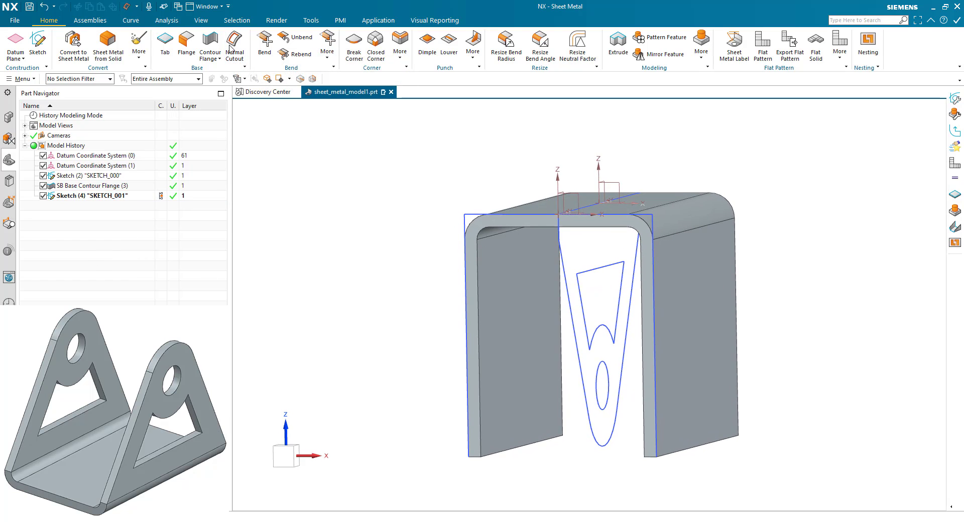
{"action": "left_click", "coordinate": [569, 112]}
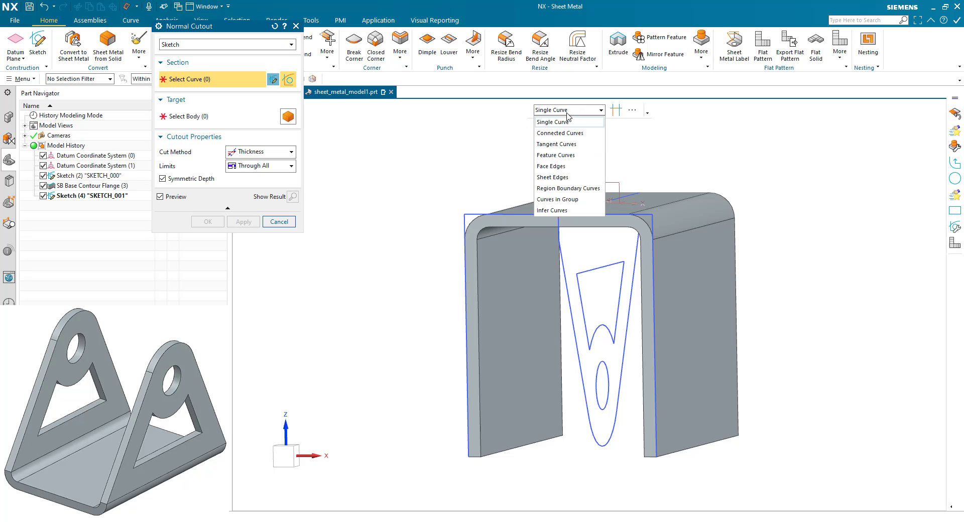
{"action": "left_click", "coordinate": [552, 122]}
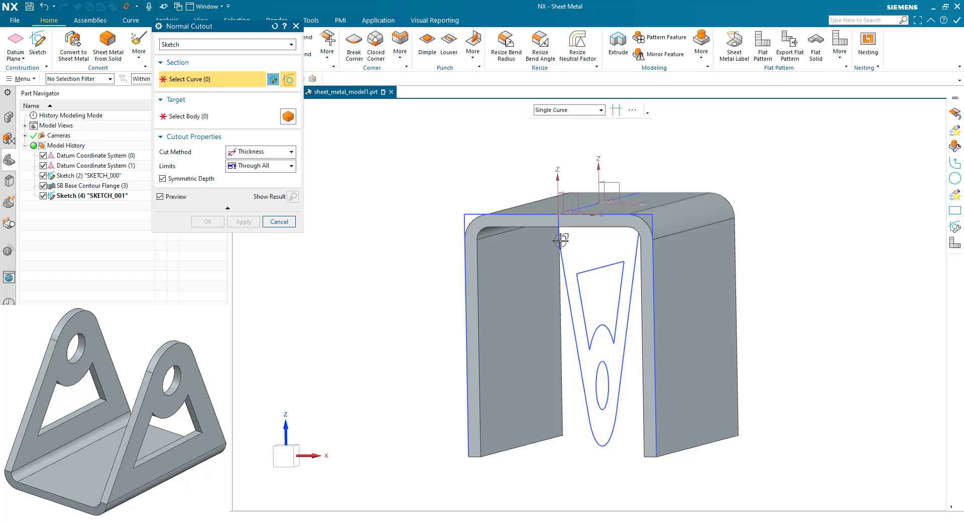
{"action": "left_click", "coordinate": [561, 234]}
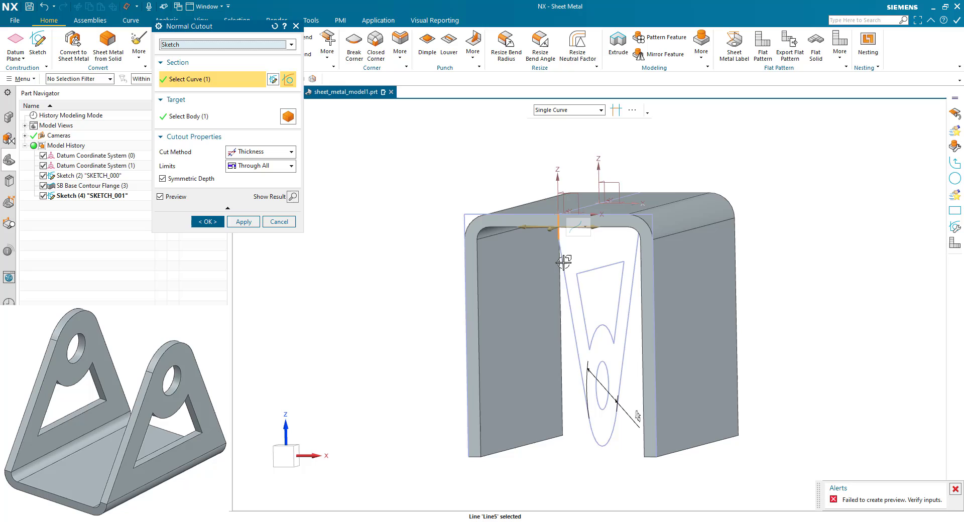
{"action": "left_click", "coordinate": [563, 262]}
{"action": "left_click", "coordinate": [613, 426]}
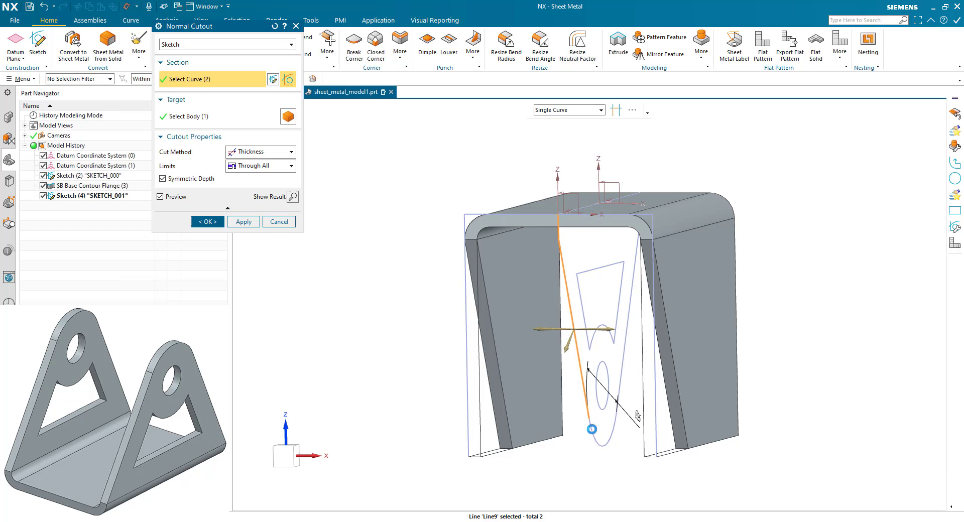
{"action": "left_click", "coordinate": [623, 376]}
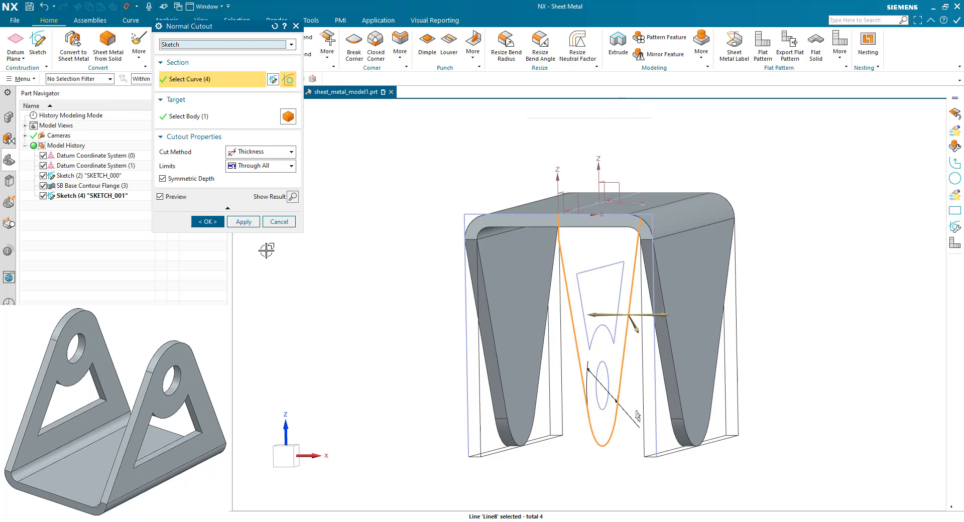
{"action": "left_click", "coordinate": [208, 223]}
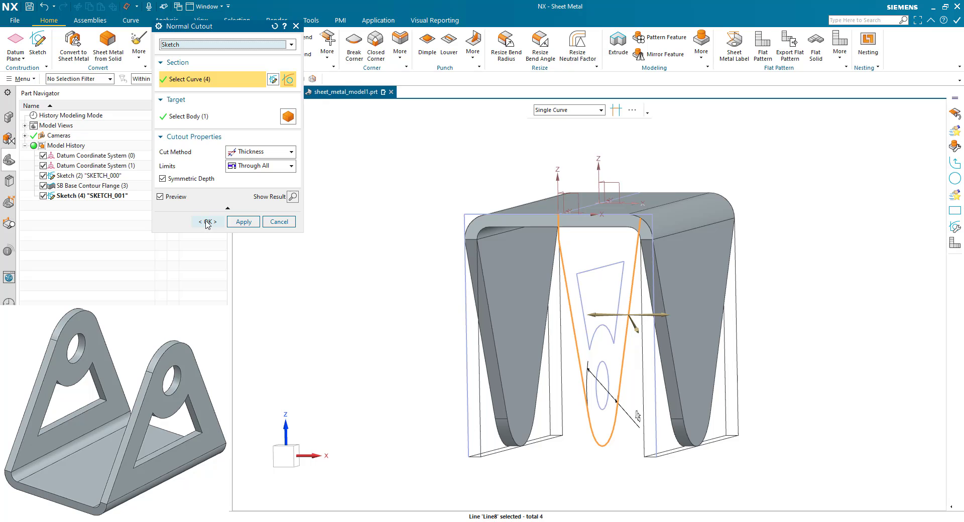
{"action": "left_click", "coordinate": [239, 222]}
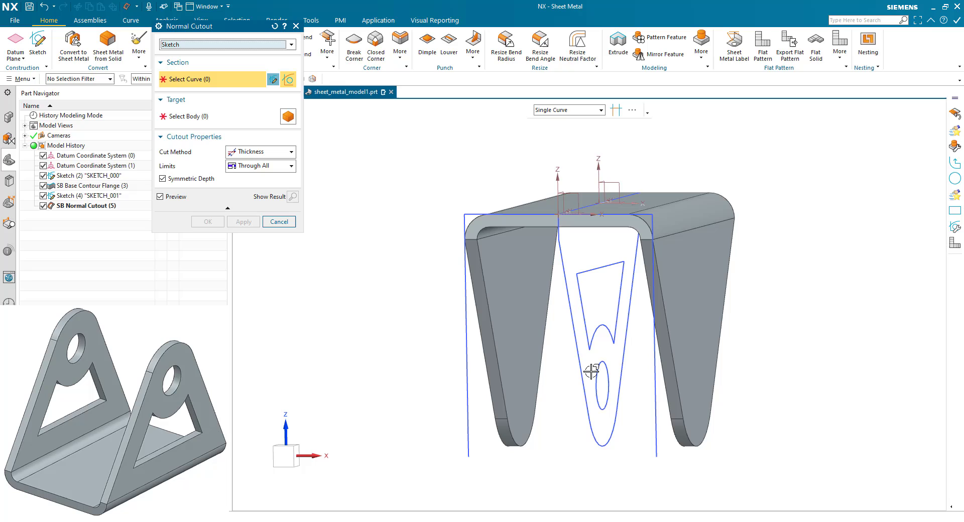
Create a second Normal Cutout through both side walls from the hole circle and the inner cutout outline, selected as Connected Curves
{"action": "left_click", "coordinate": [568, 111]}
{"action": "left_click", "coordinate": [565, 132]}
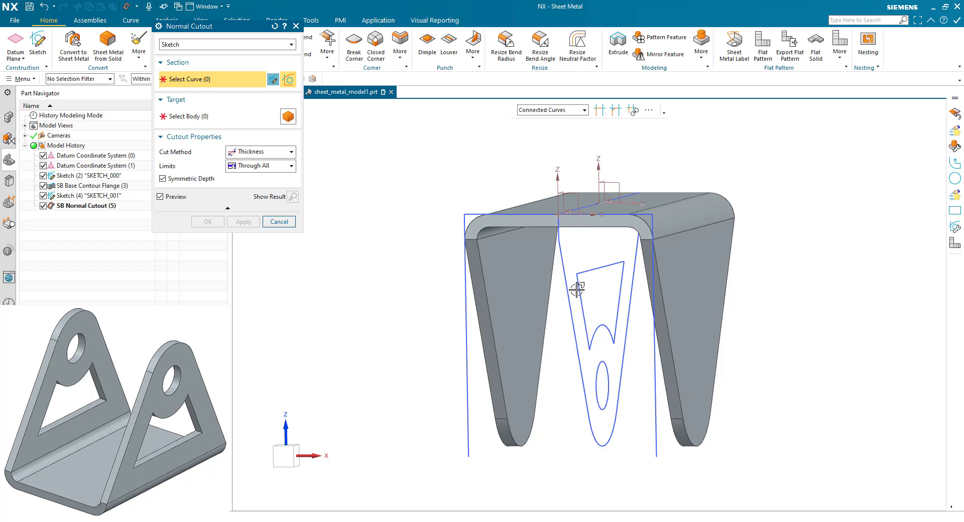
{"action": "left_click", "coordinate": [595, 371]}
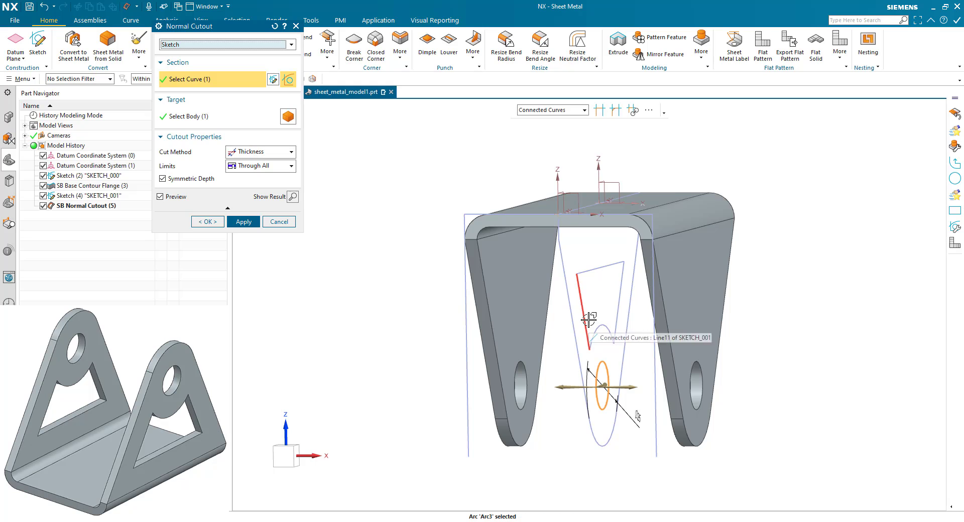
{"action": "left_click", "coordinate": [588, 320]}
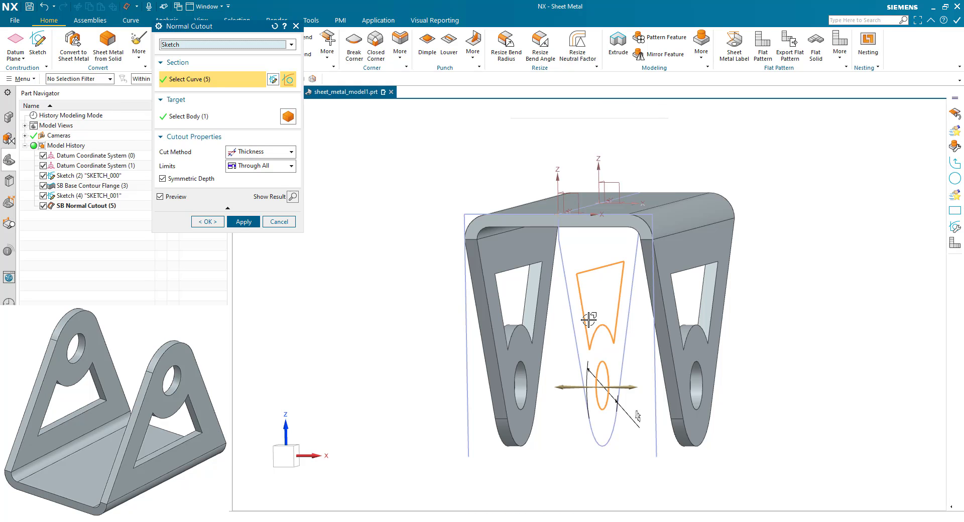
{"action": "left_click", "coordinate": [208, 221]}
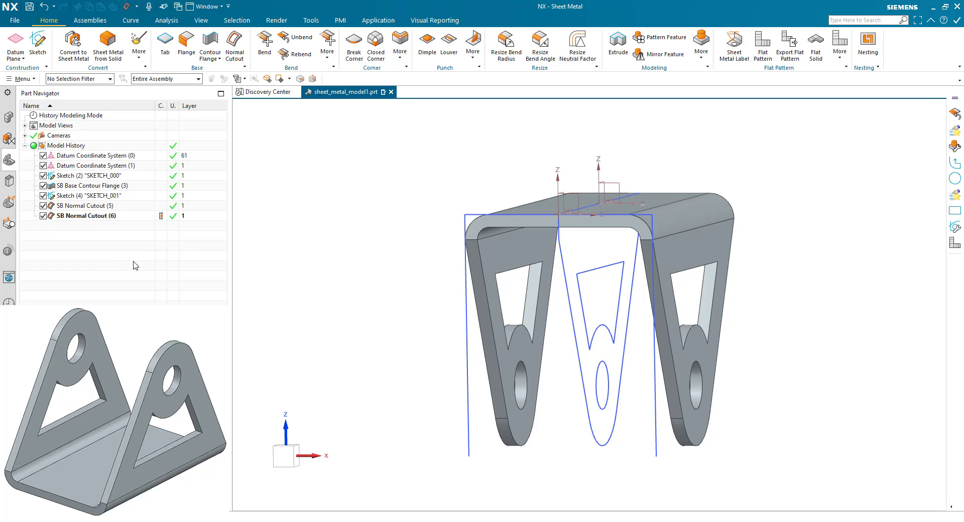
Hide all sketches in the model
{"action": "key", "text": "ctrl+w"}
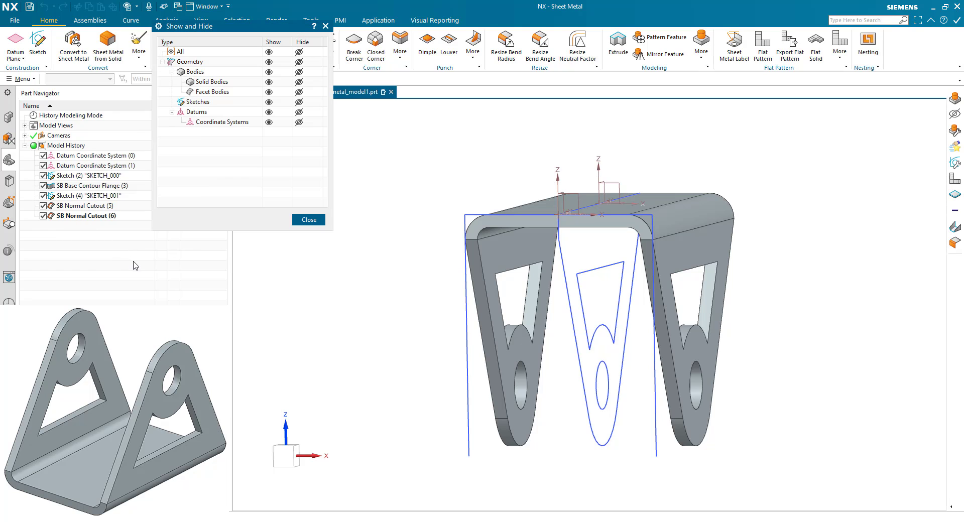
{"action": "left_click", "coordinate": [299, 103]}
{"action": "left_click", "coordinate": [309, 220]}
{"action": "mouse_move", "coordinate": [347, 248]}
{"action": "middle_mouse_down"}
{"action": "mouse_move", "coordinate": [372, 264]}
{"action": "mouse_move", "coordinate": [371, 279]}
{"action": "middle_mouse_up"}
Unbend all bends of the bracket, using the inner face of the base as the stationary face
{"action": "left_click", "coordinate": [296, 37]}
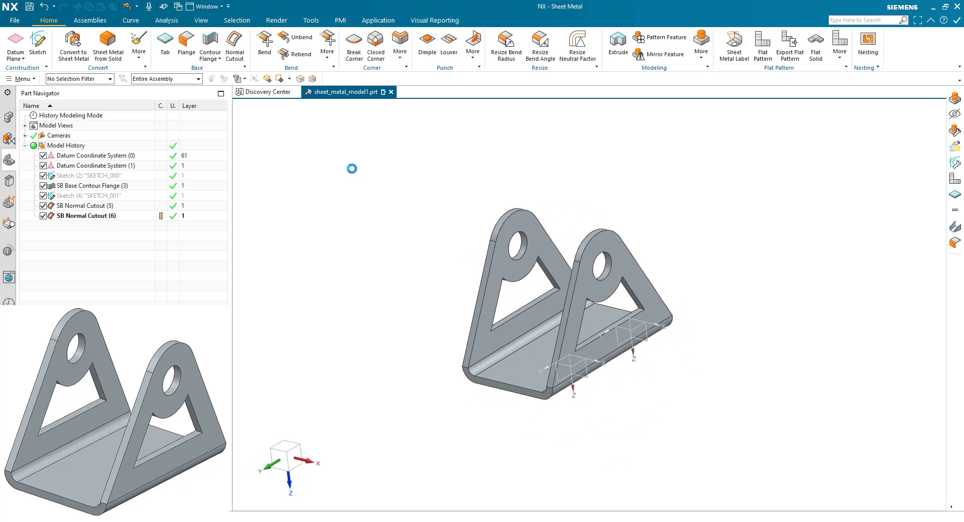
{"action": "left_click", "coordinate": [501, 361]}
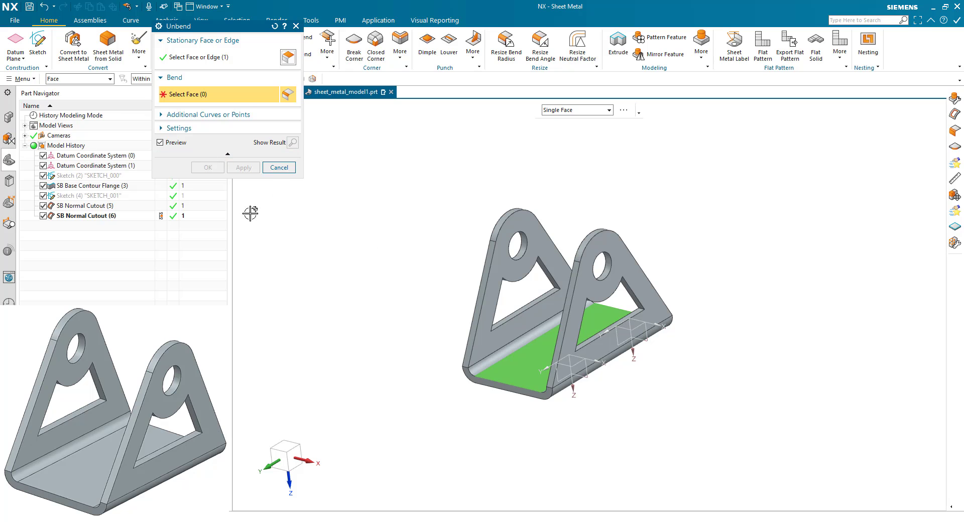
{"action": "key", "text": "ctrl+a"}
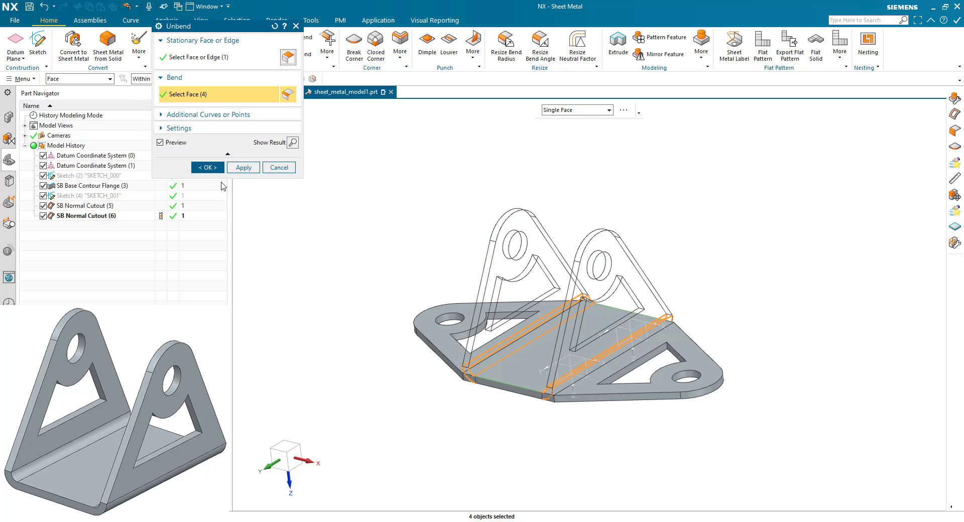
{"action": "left_click", "coordinate": [208, 167]}
{"action": "key", "text": "F8"}
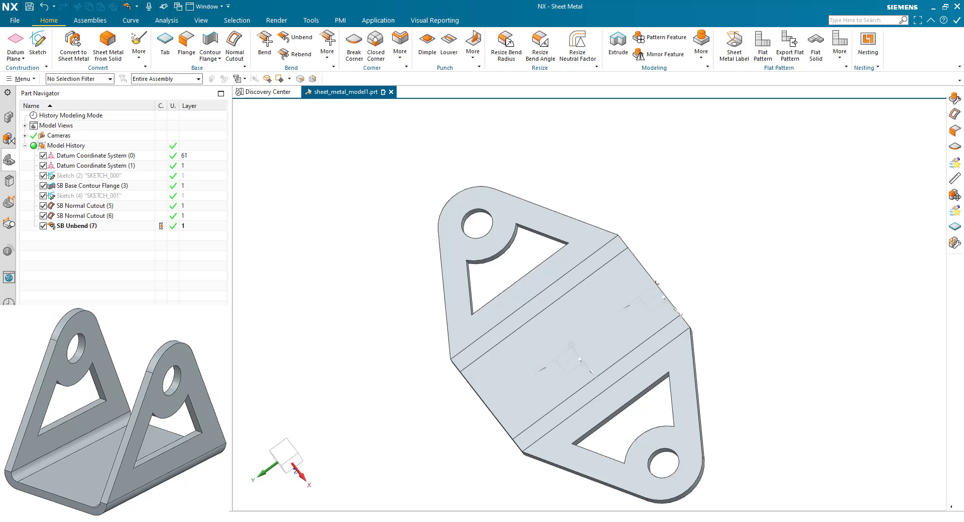
{"action": "key", "text": "Home"}
Delete the Unbend feature
{"action": "left_click", "coordinate": [59, 226]}
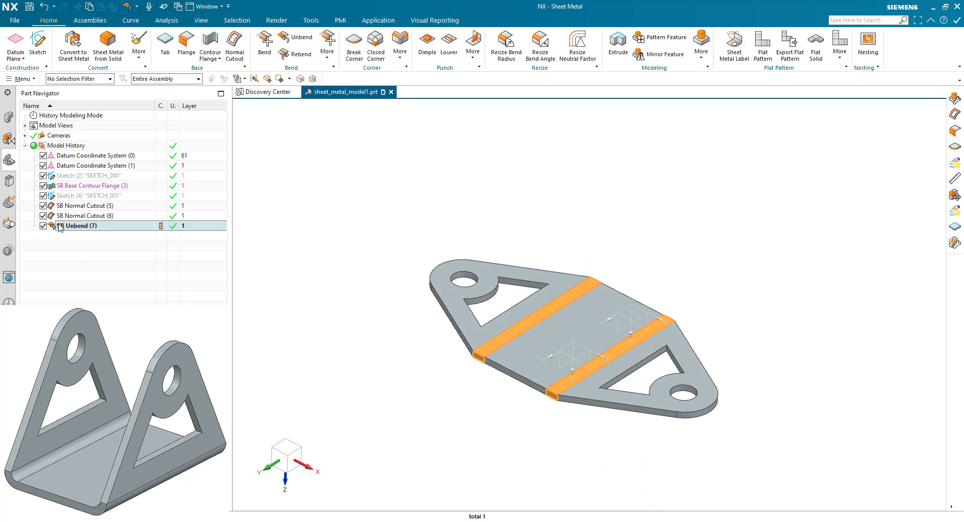
{"action": "key", "text": "Delete"}
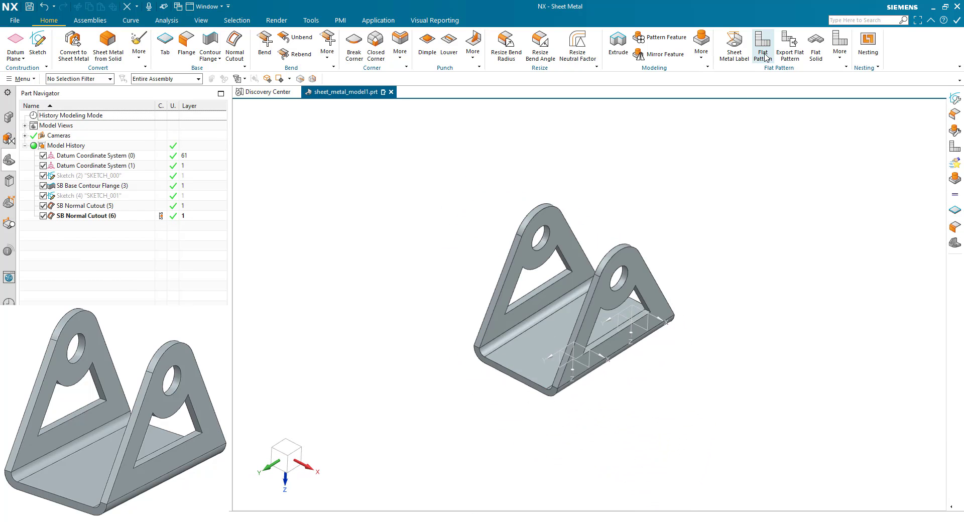
Create a Flat Pattern of the bracket with the inner face of the base as the upward face
{"action": "left_click", "coordinate": [762, 46]}
{"action": "left_click", "coordinate": [539, 329]}
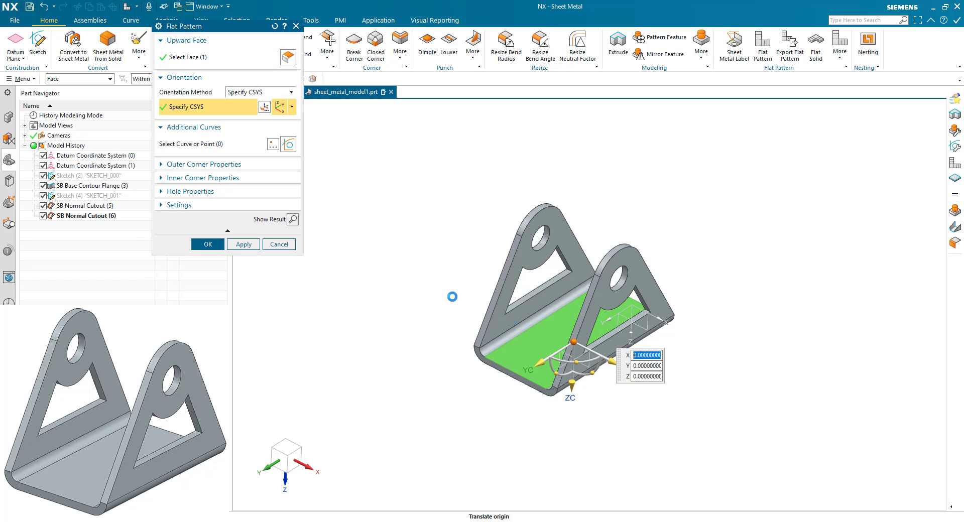
{"action": "left_click", "coordinate": [204, 244]}
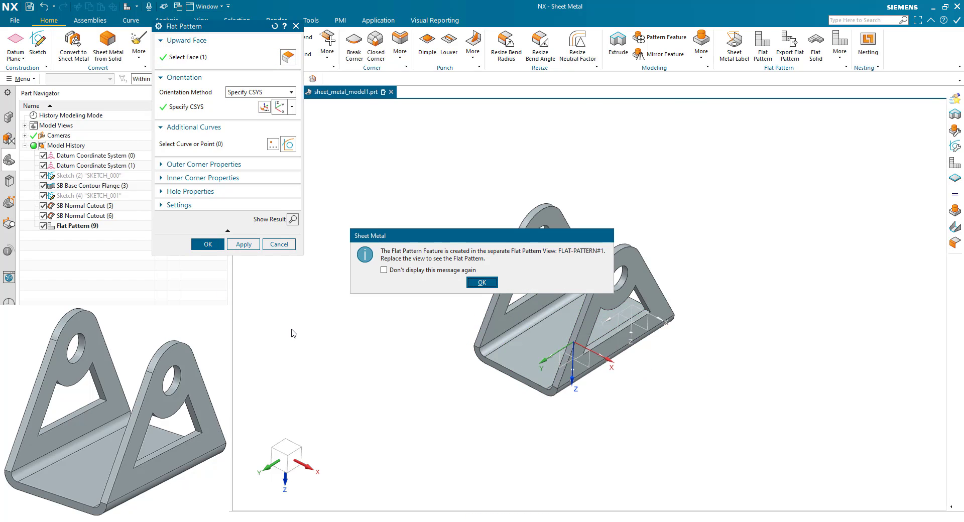
{"action": "left_click", "coordinate": [468, 283]}
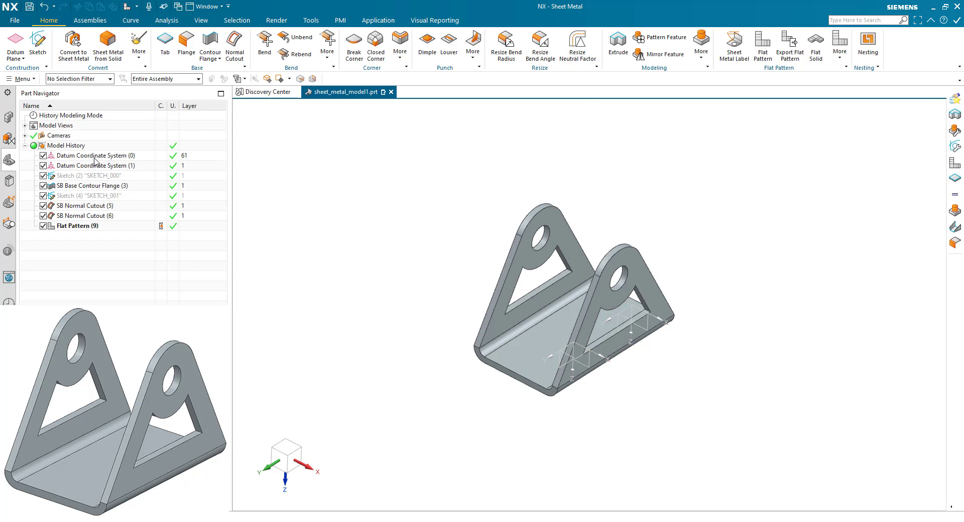
Display the FLAT-PATTERN#1 model view to examine the flat pattern and return to the Trimetric view
{"action": "left_click", "coordinate": [25, 125]}
{"action": "double_click", "coordinate": [64, 156]}
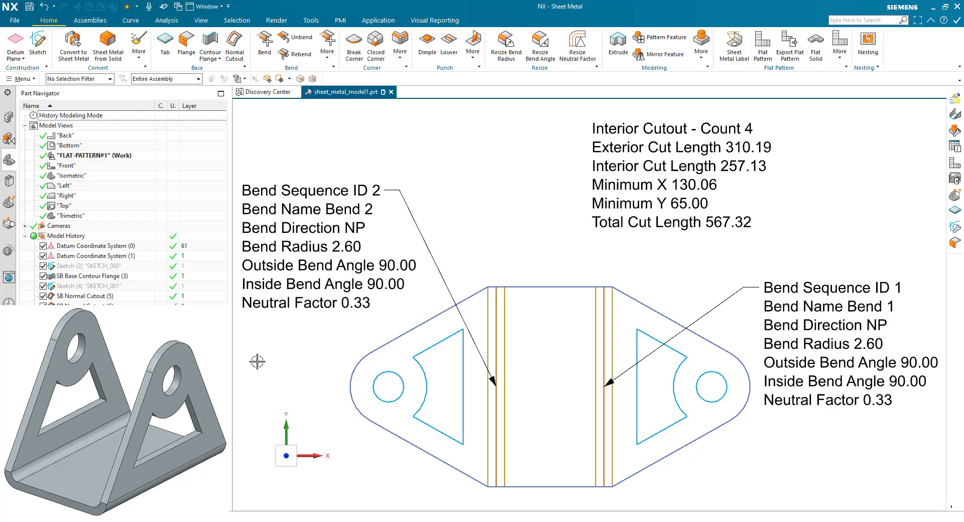
{"action": "double_click", "coordinate": [68, 217]}
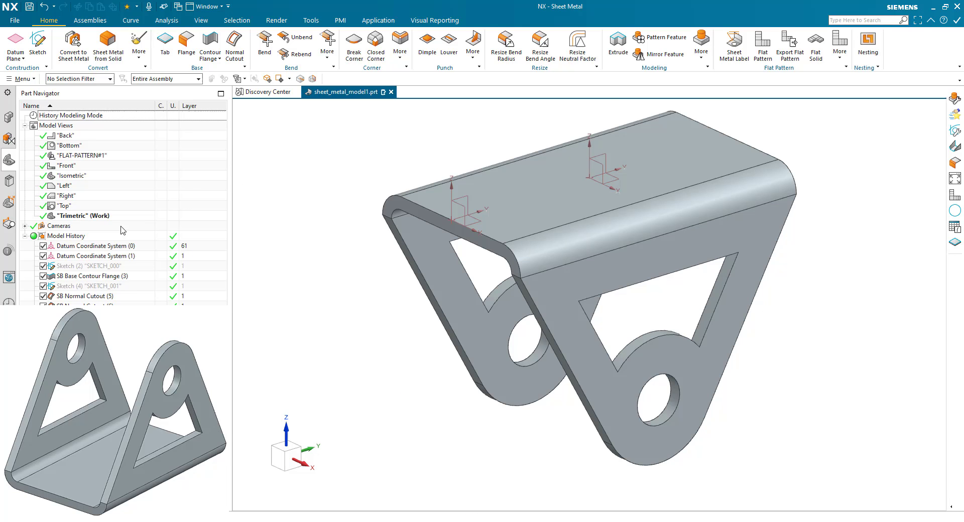